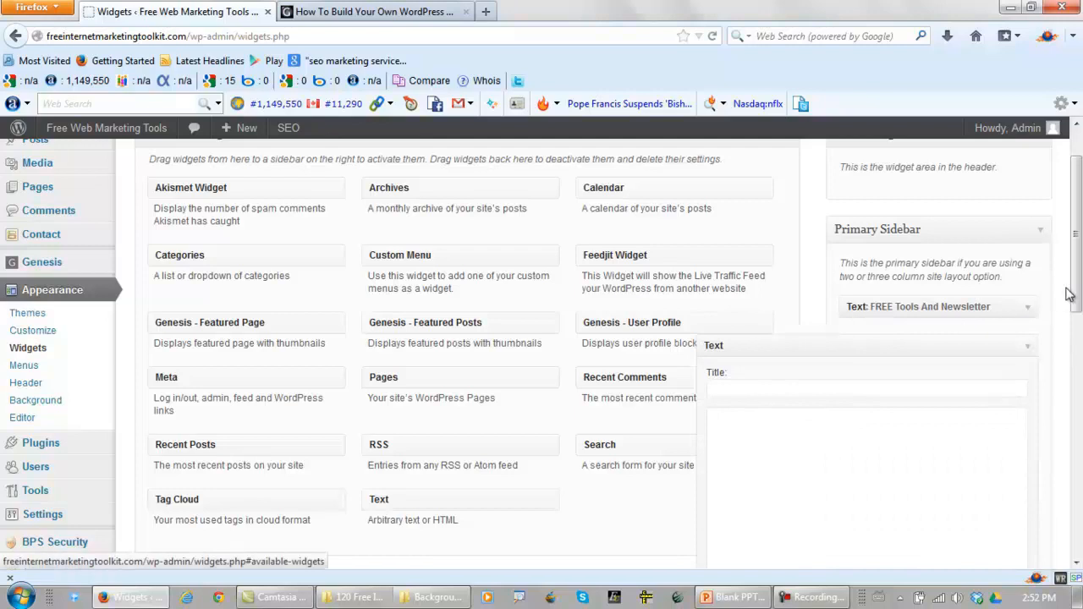
Switch to the site's live page and open the Add New Page editor in a separate browser tab
left_click_drag(1077, 290, 1079, 372)
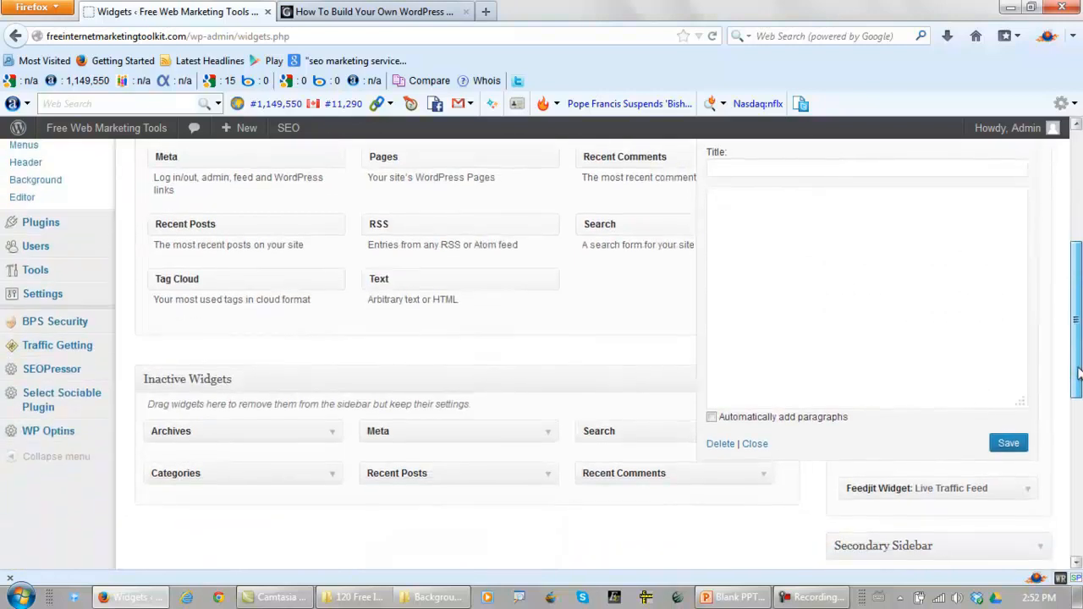
left_click(376, 12)
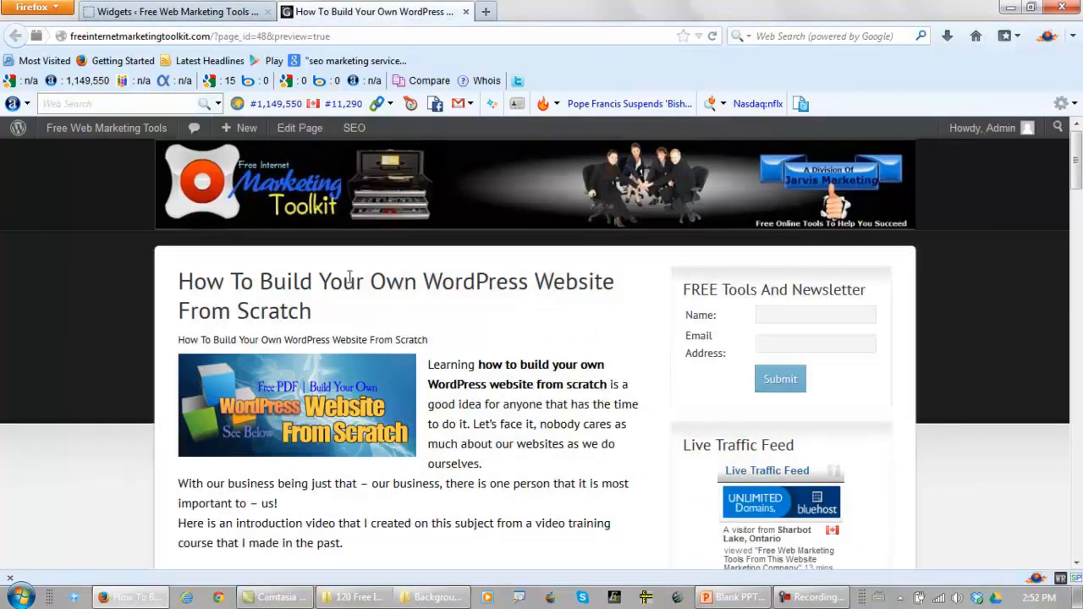
mouse_move(247, 135)
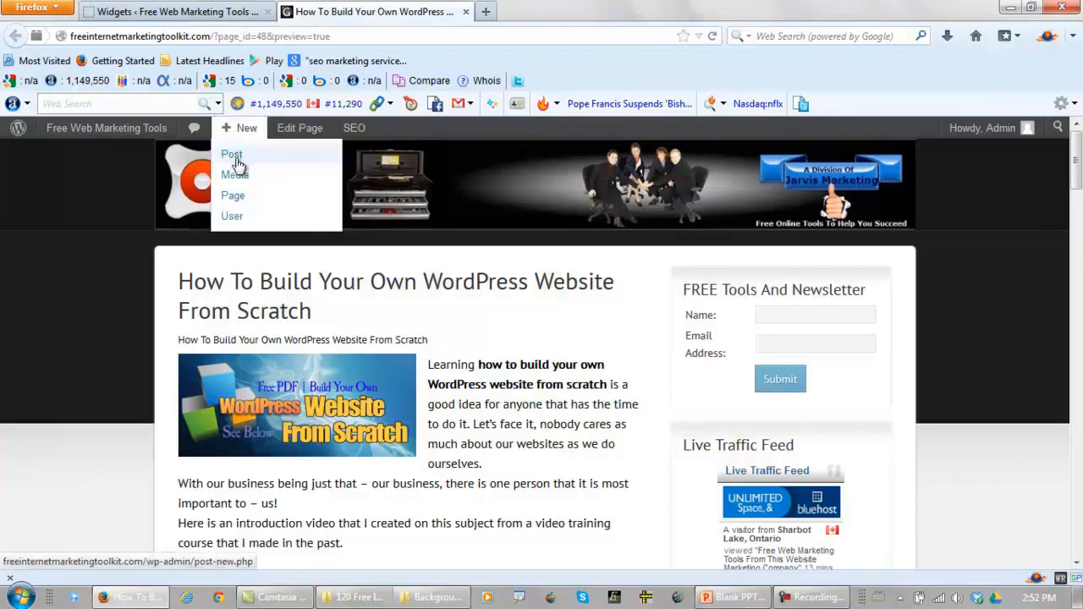
right_click(231, 203)
left_click(283, 210)
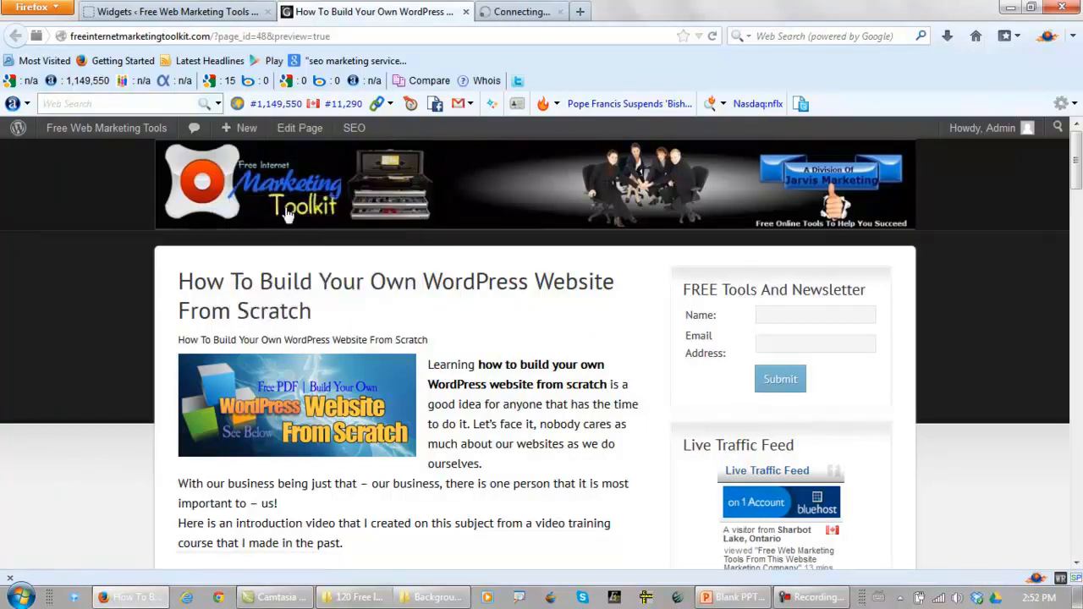
left_click(521, 13)
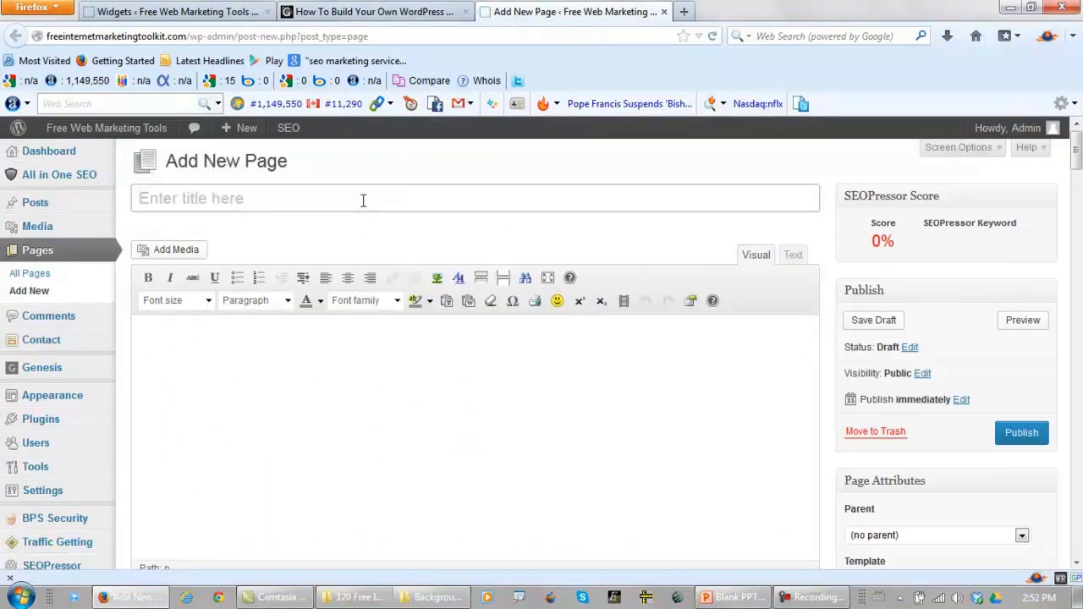
Title the new page "Draft Page"
left_click(363, 200)
type("Draft")
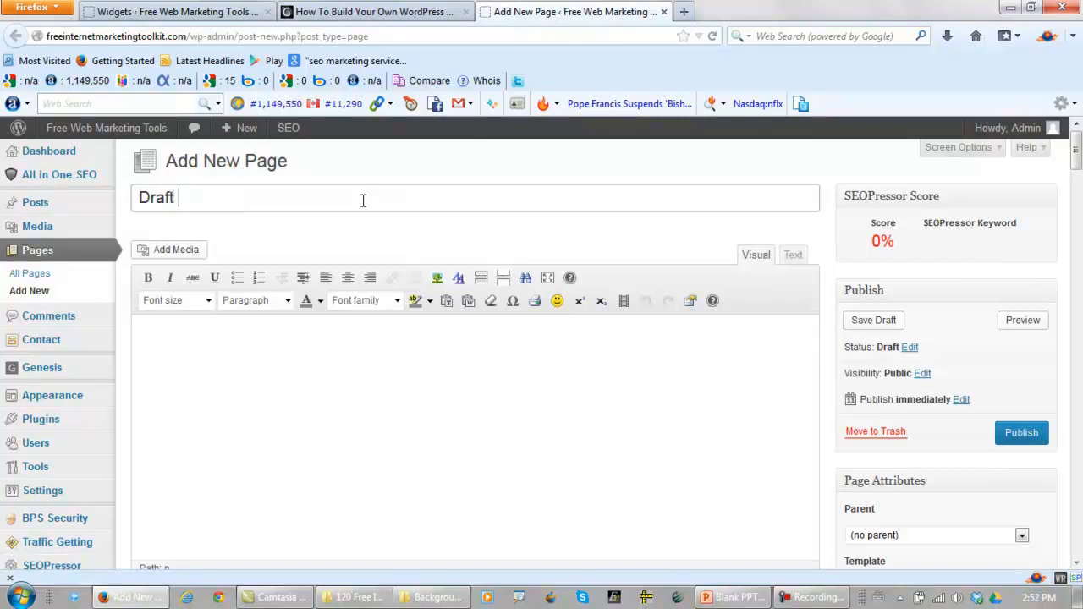
type(" Page")
Enter the placeholder text "XXXXX" in the page body and center it
left_click(454, 365)
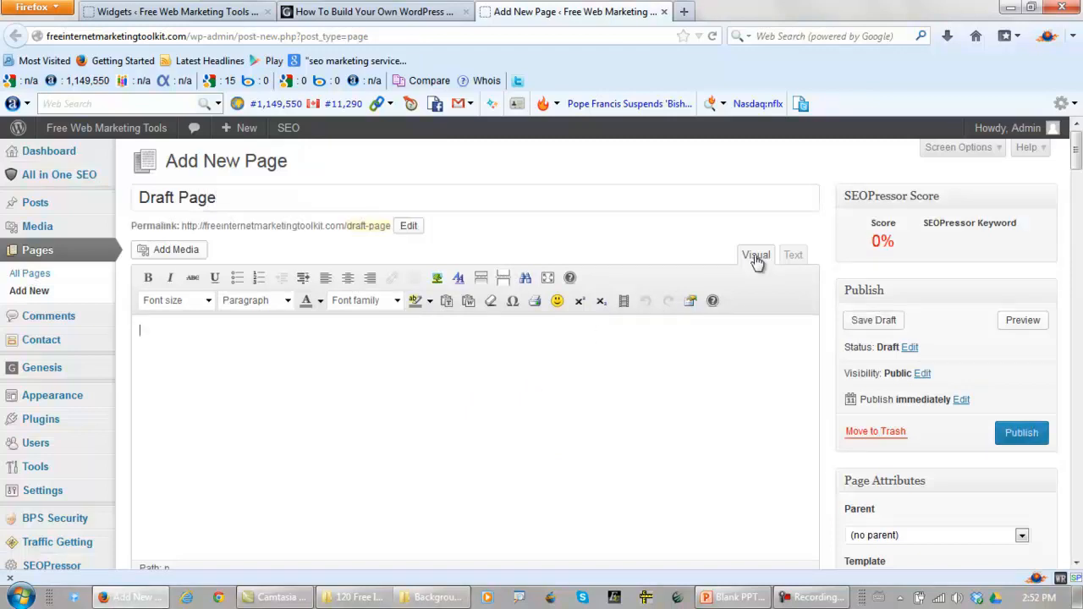
type("XXXXXX")
left_click_drag(216, 337, 91, 337)
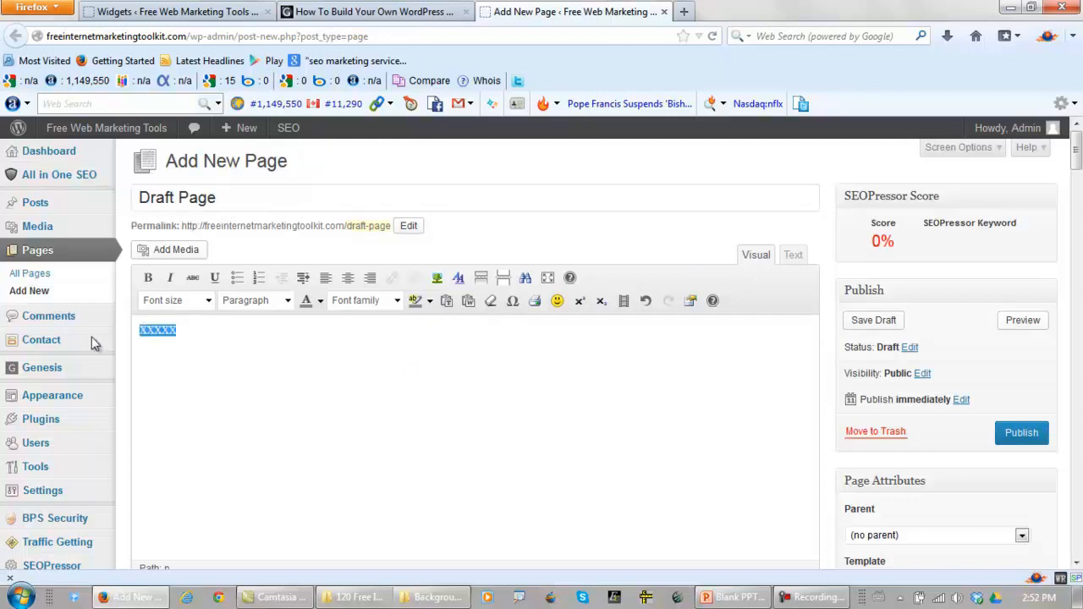
left_click(351, 282)
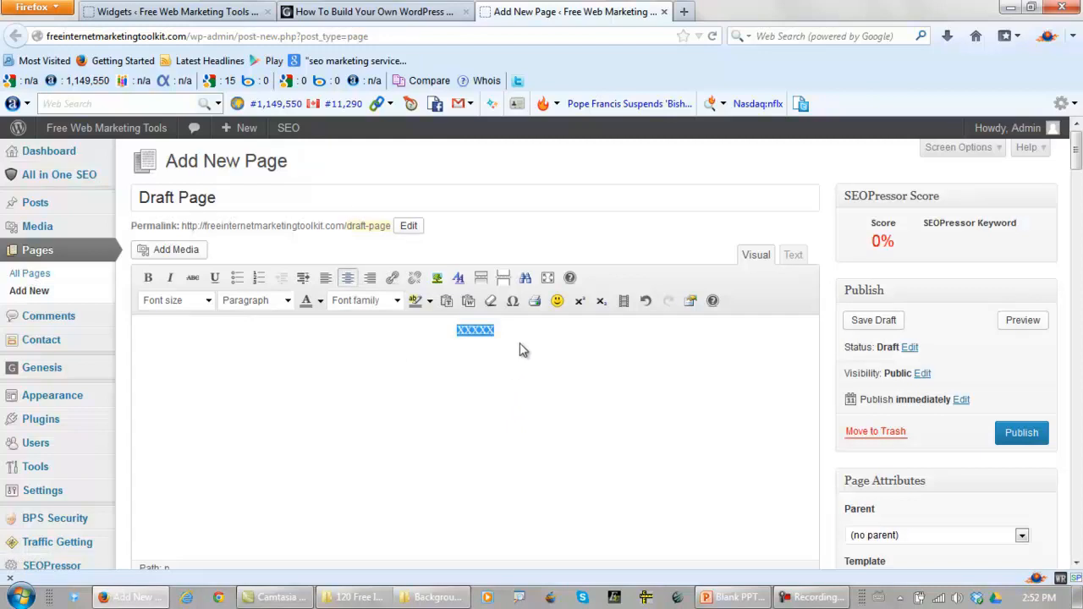
Upload the Sidebar Banner JPG from the desktop to the page's media
left_click(167, 253)
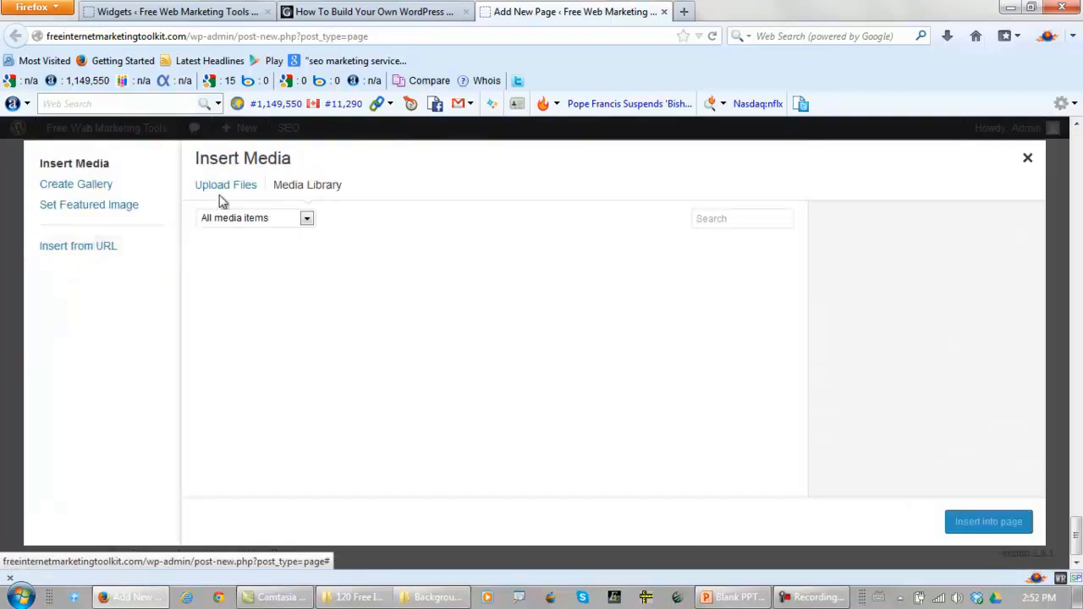
left_click(227, 188)
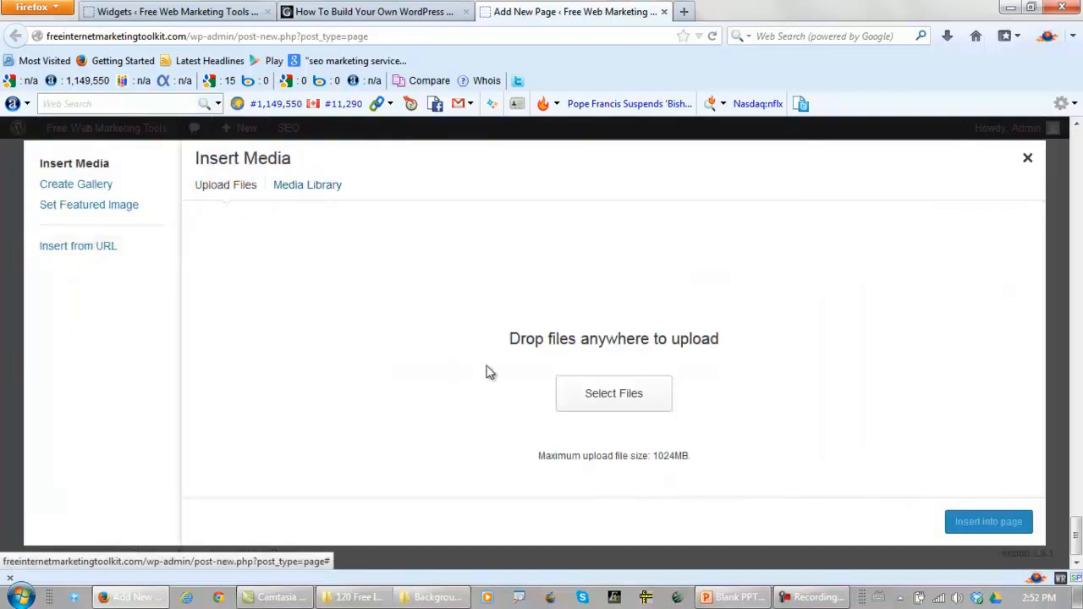
left_click(591, 401)
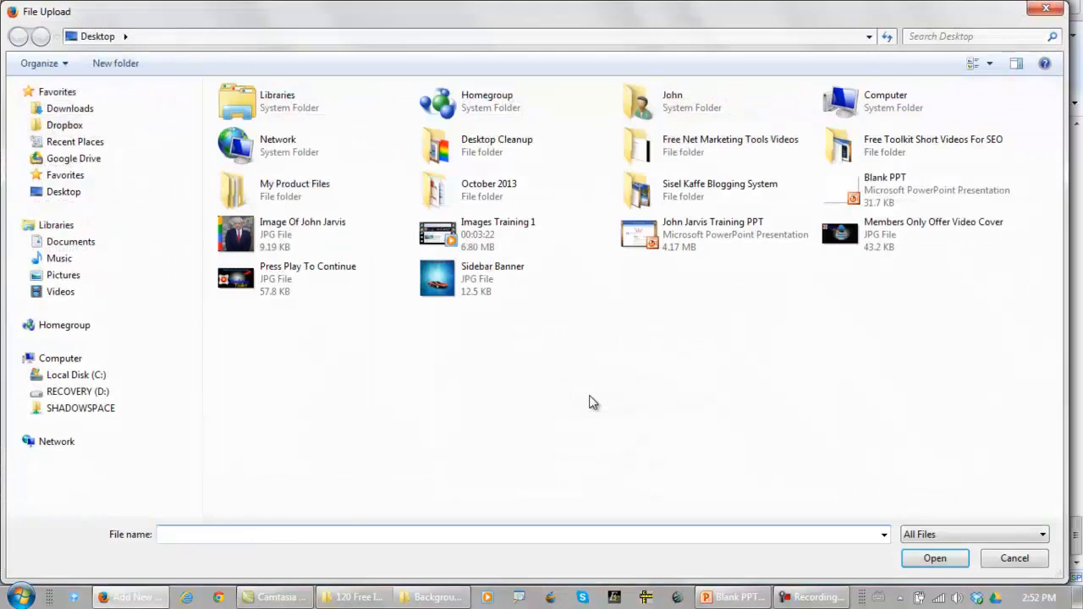
left_click(489, 289)
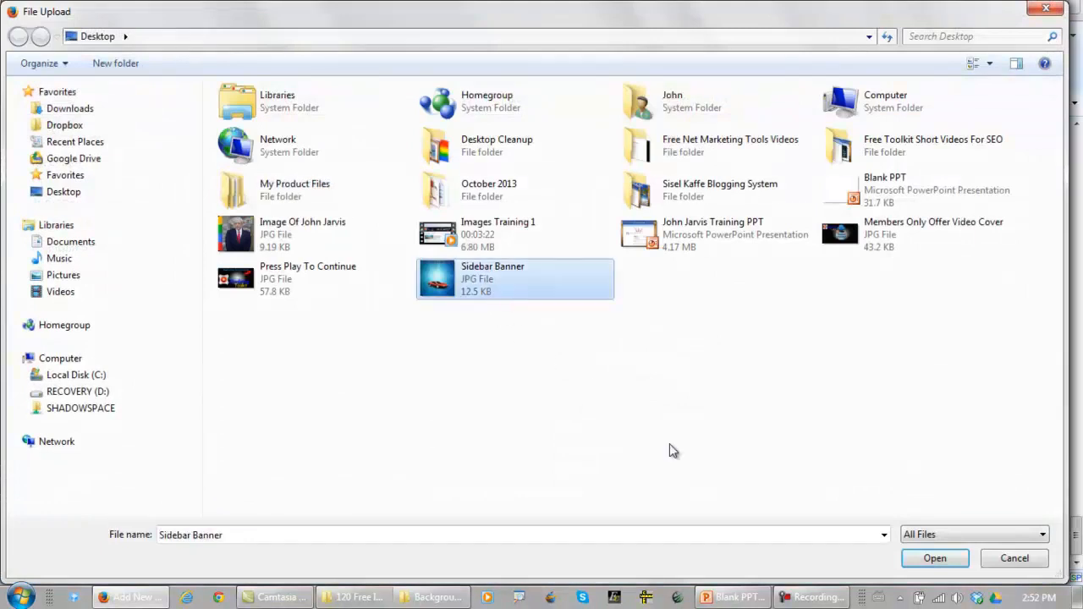
left_click(919, 558)
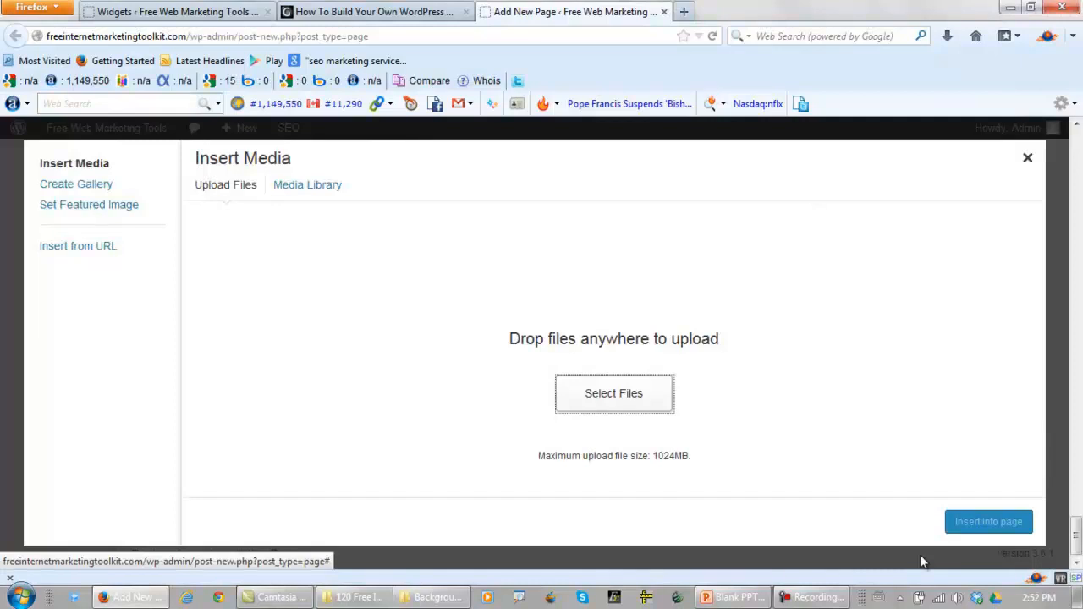
Insert the uploaded banner image in place of the placeholder text, centered at full size
scroll(1026, 347, "down", 3)
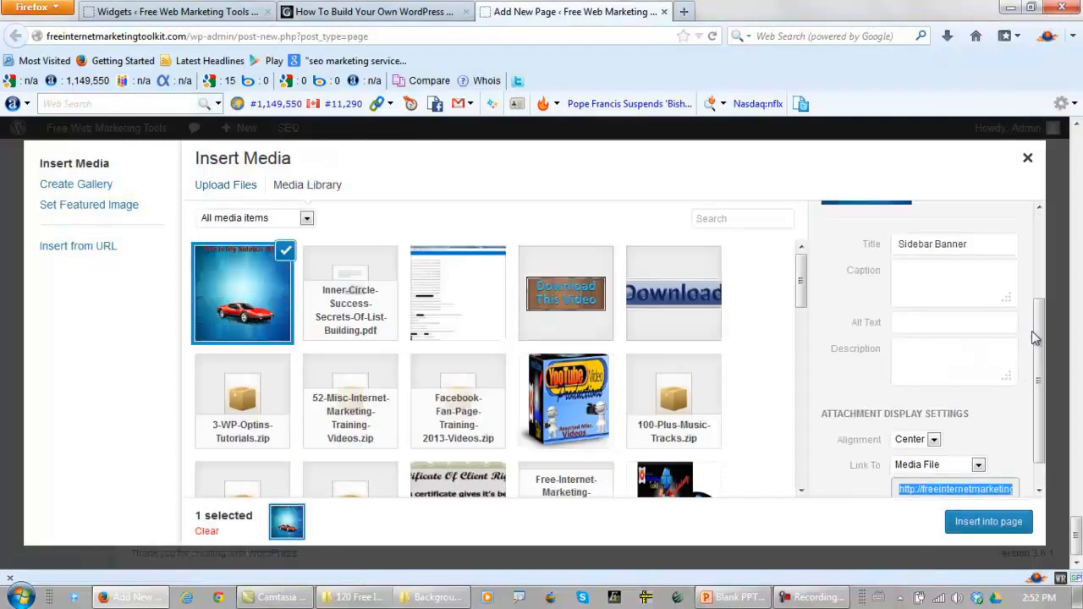
left_click_drag(1042, 353, 1039, 381)
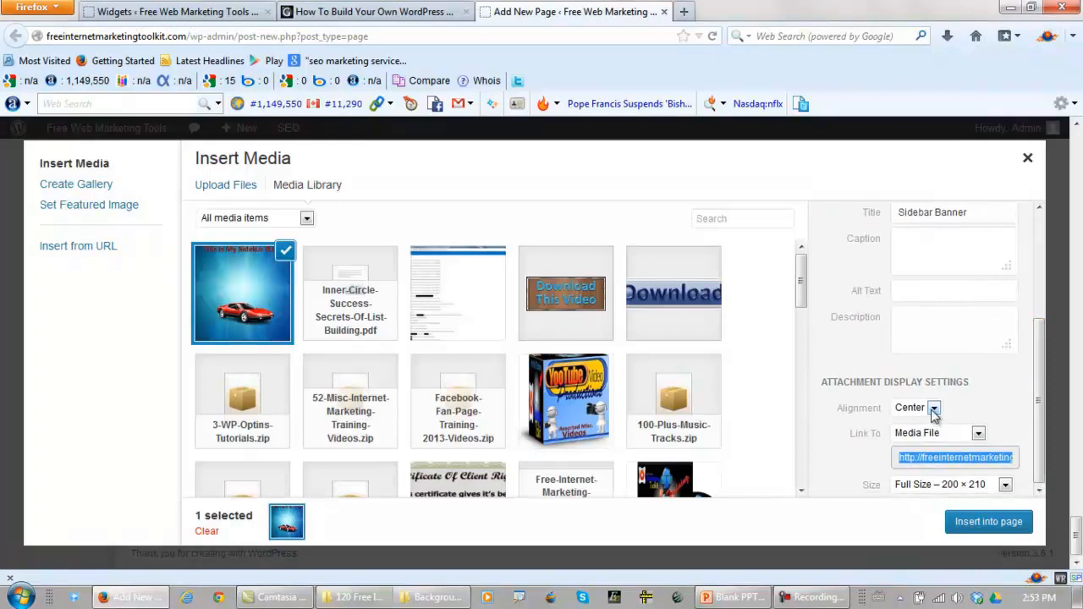
left_click(971, 522)
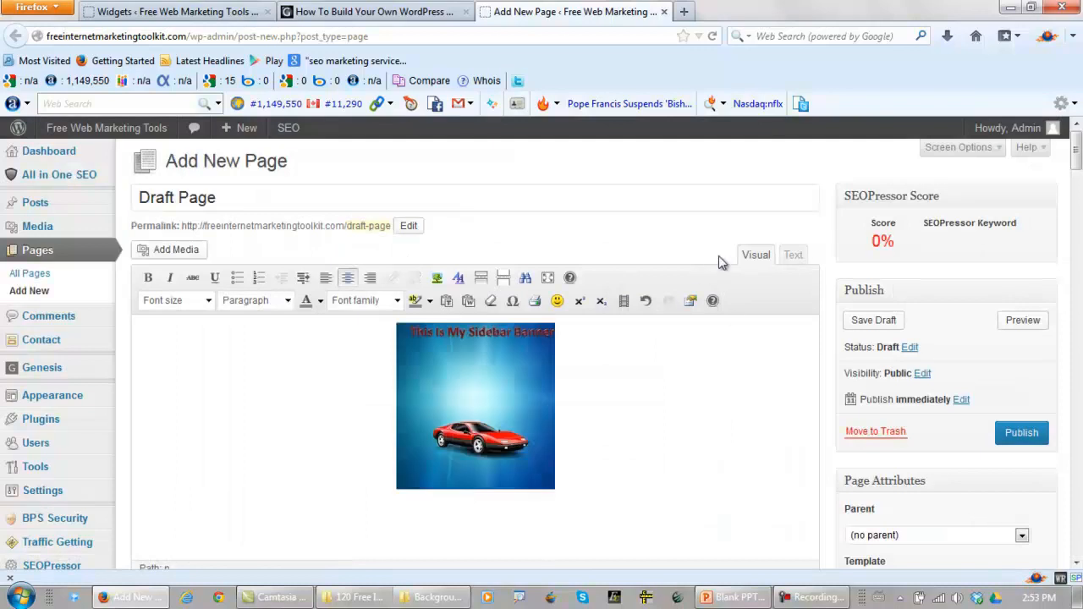
Show the draft page's HTML source and copy the banner's entire code
left_click(794, 257)
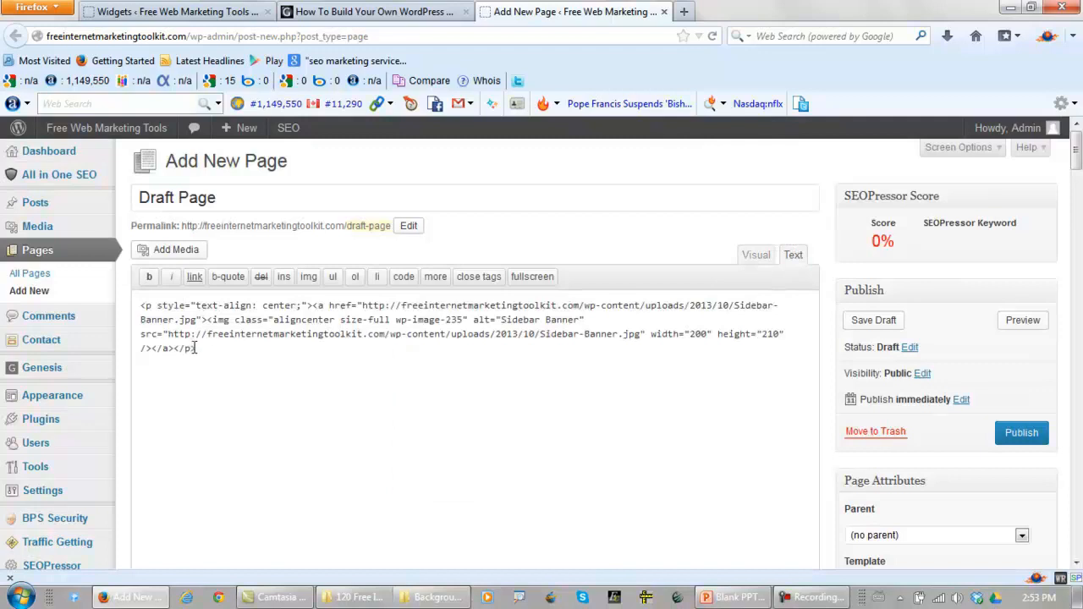
left_click_drag(195, 348, 122, 306)
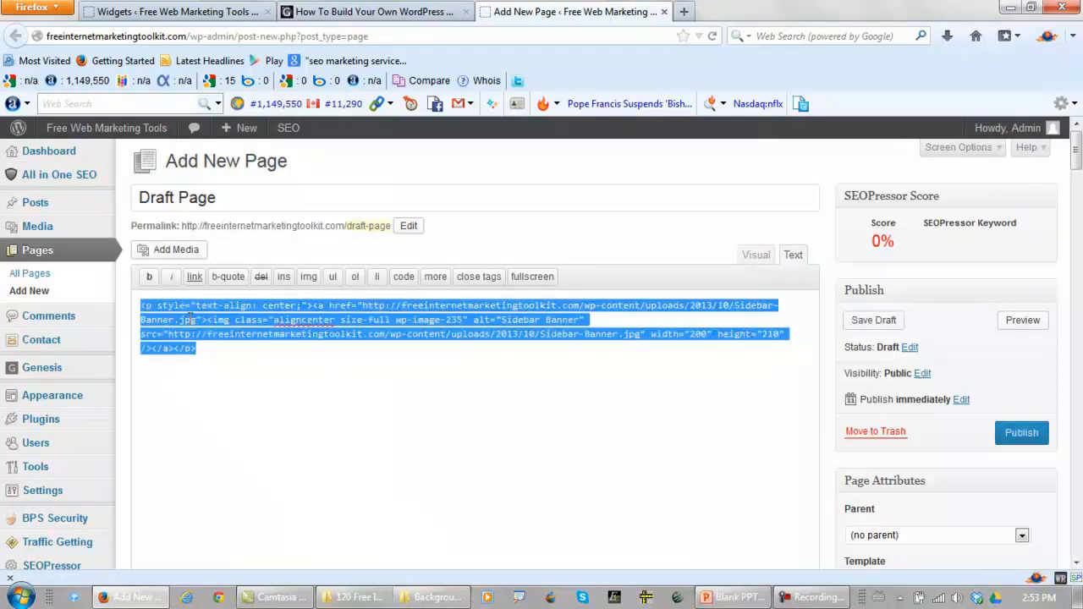
right_click(191, 319)
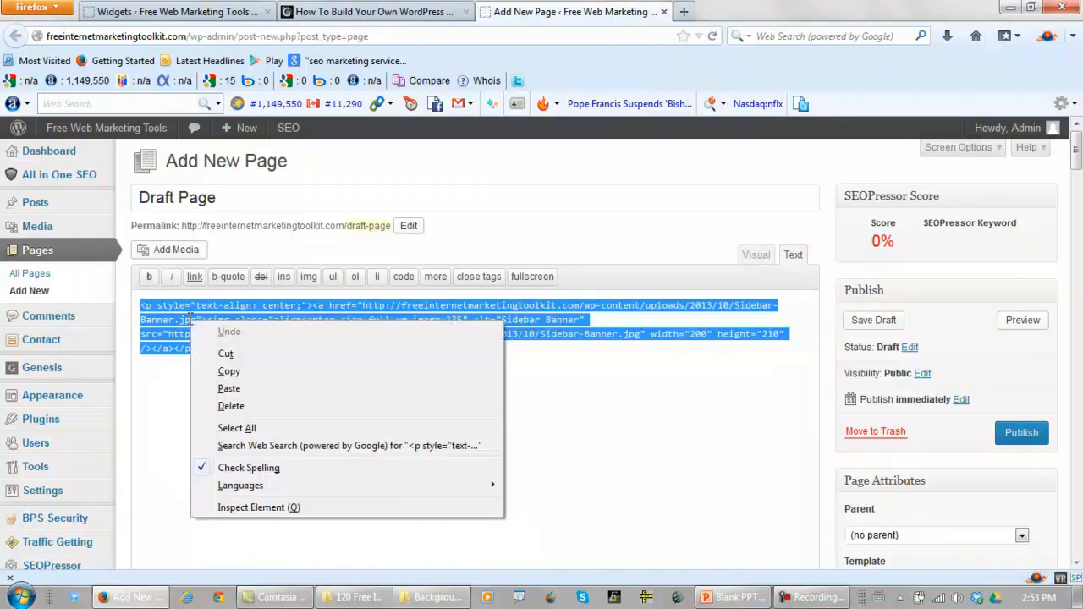
left_click(229, 373)
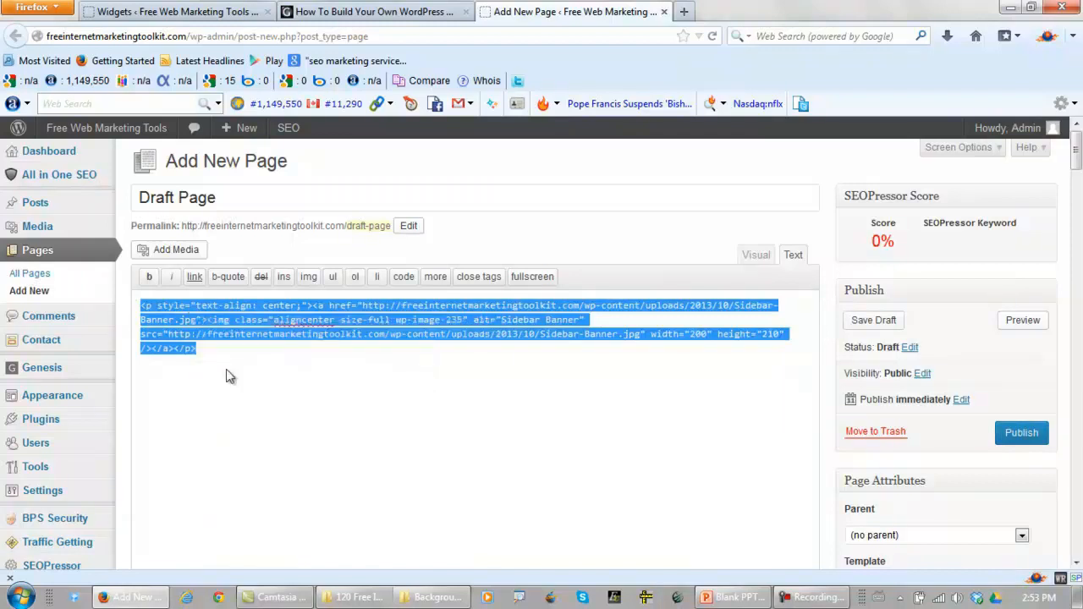
Paste the copied banner code into the untitled Text widget in the Primary Sidebar and save the widget
left_click(188, 13)
left_click(834, 257)
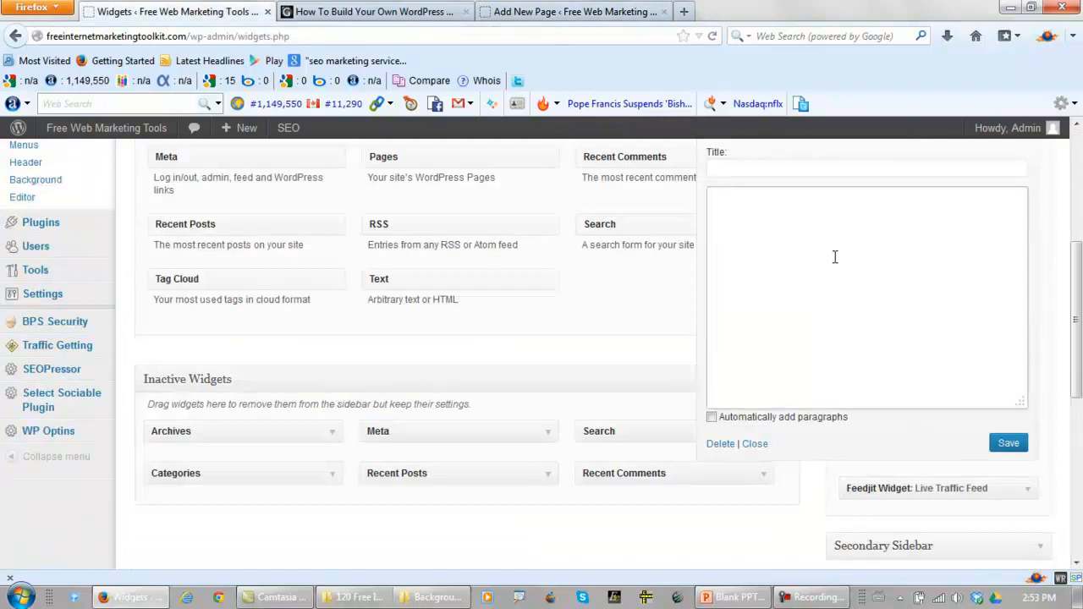
key("ctrl+v")
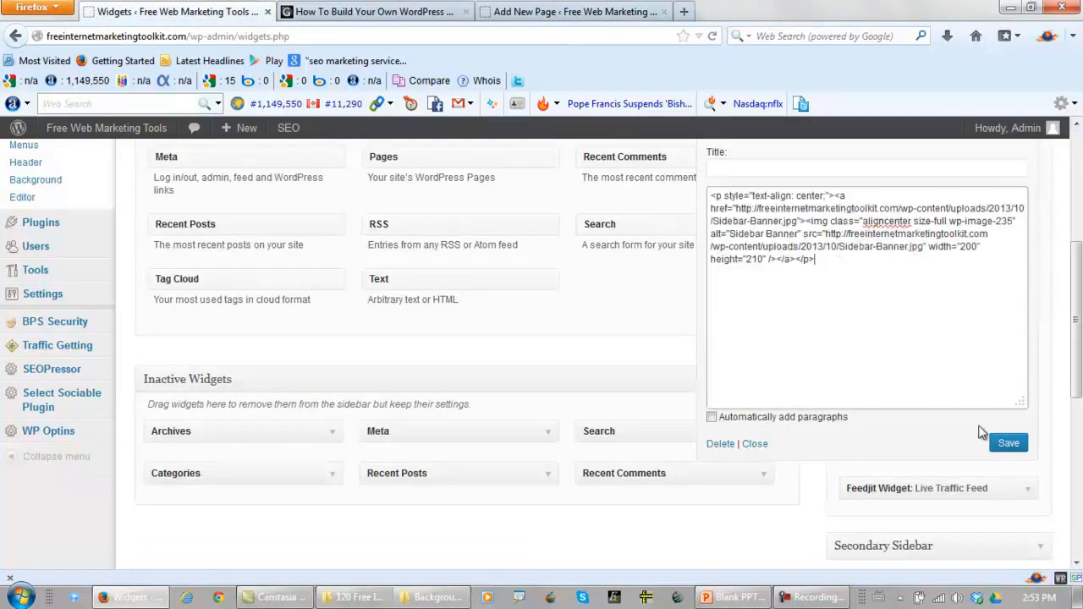
left_click(1004, 445)
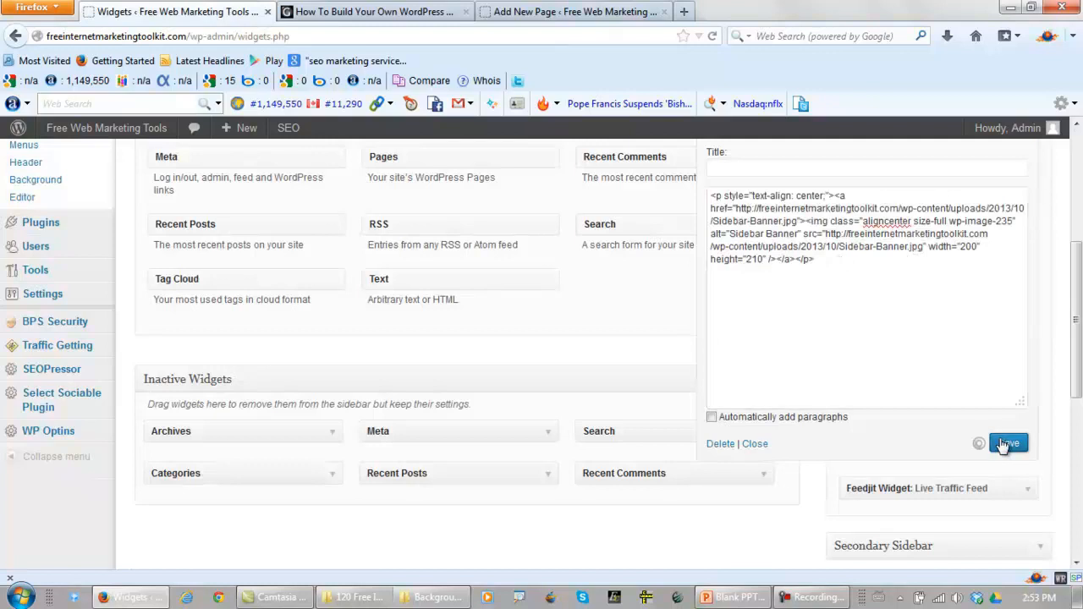
Reload the live page, test where the sidebar banner links to, and return to the page
left_click(389, 12)
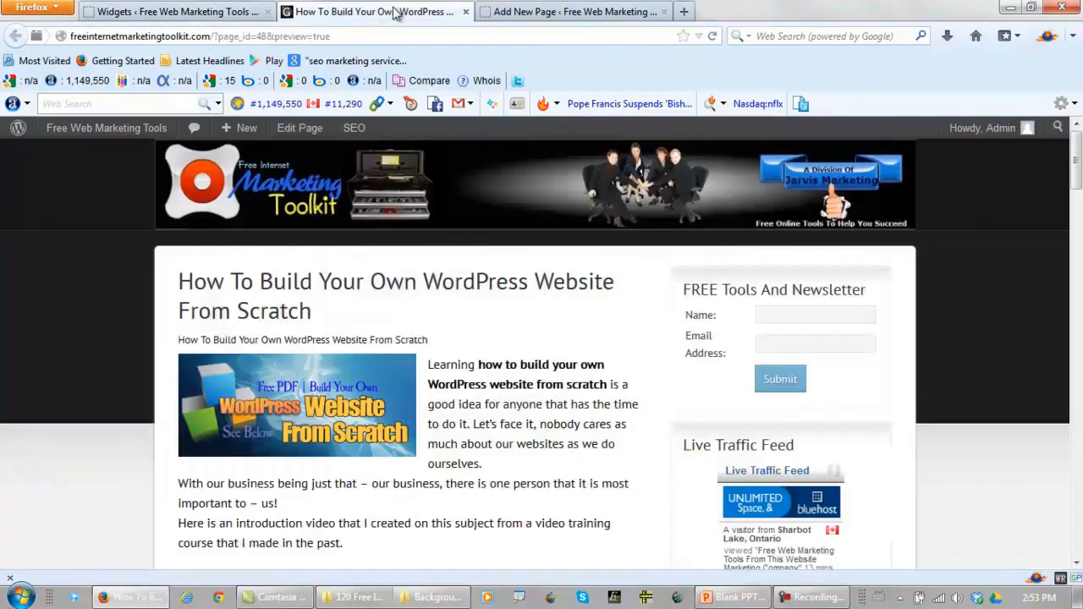
left_click(712, 36)
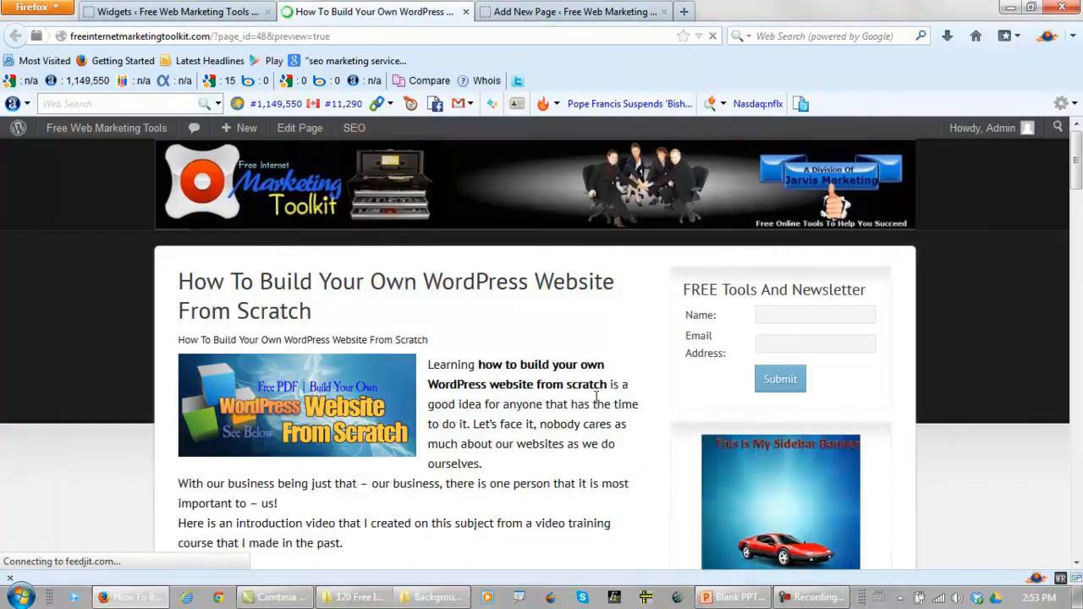
mouse_move(1076, 188)
left_mouse_down()
mouse_move(1077, 209)
mouse_move(1076, 188)
left_mouse_up()
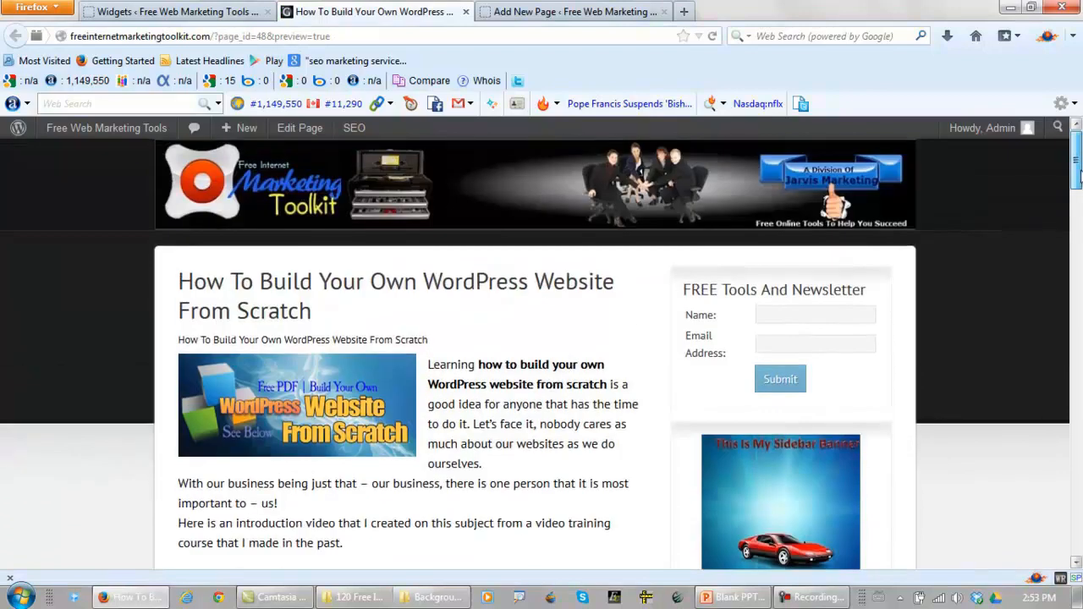
left_click(776, 501)
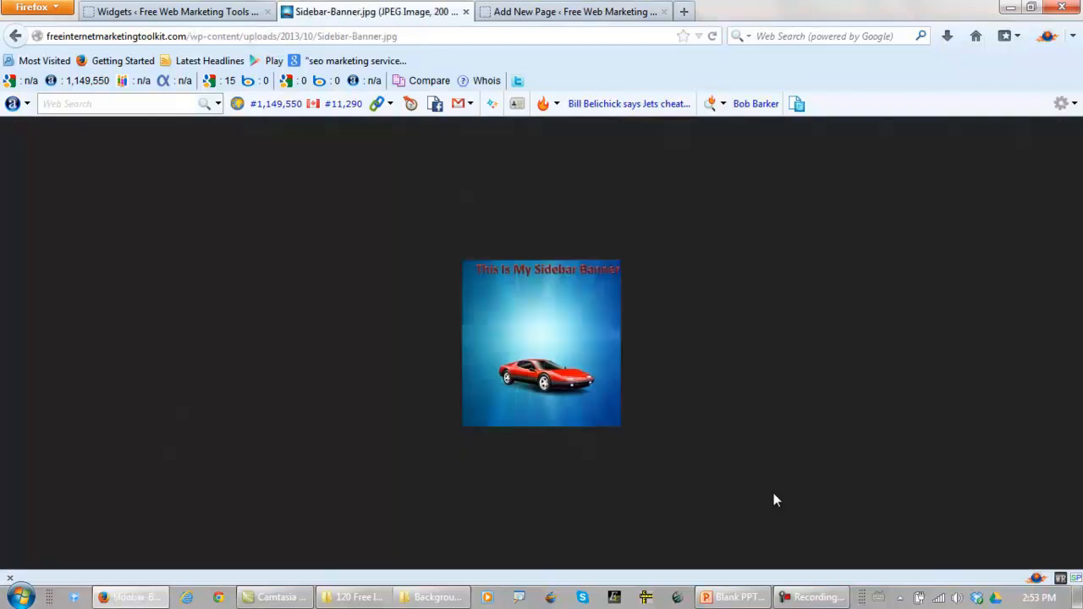
left_click(15, 37)
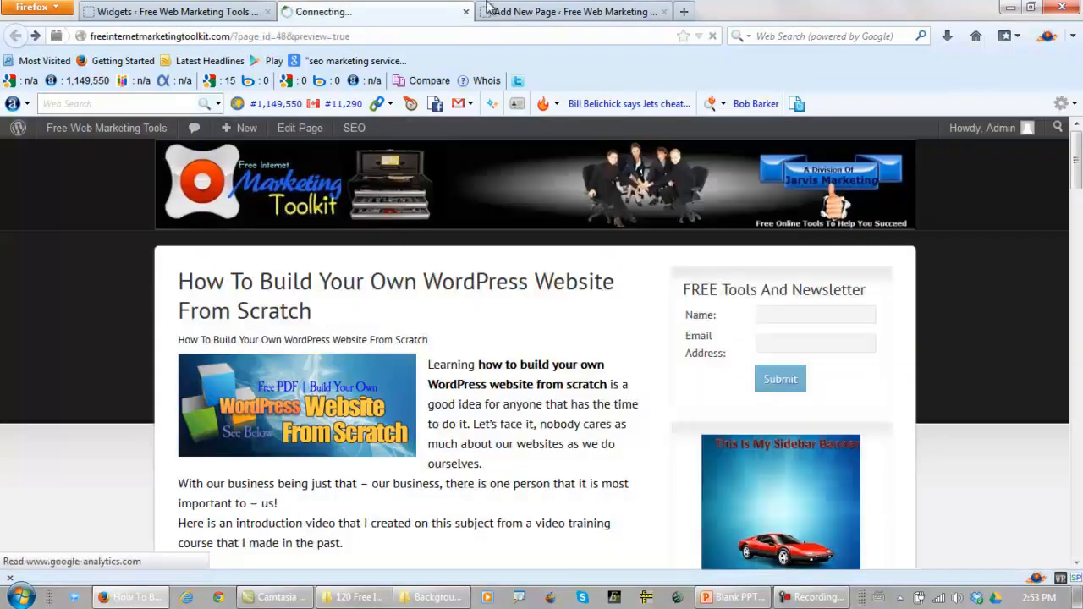
left_click(535, 12)
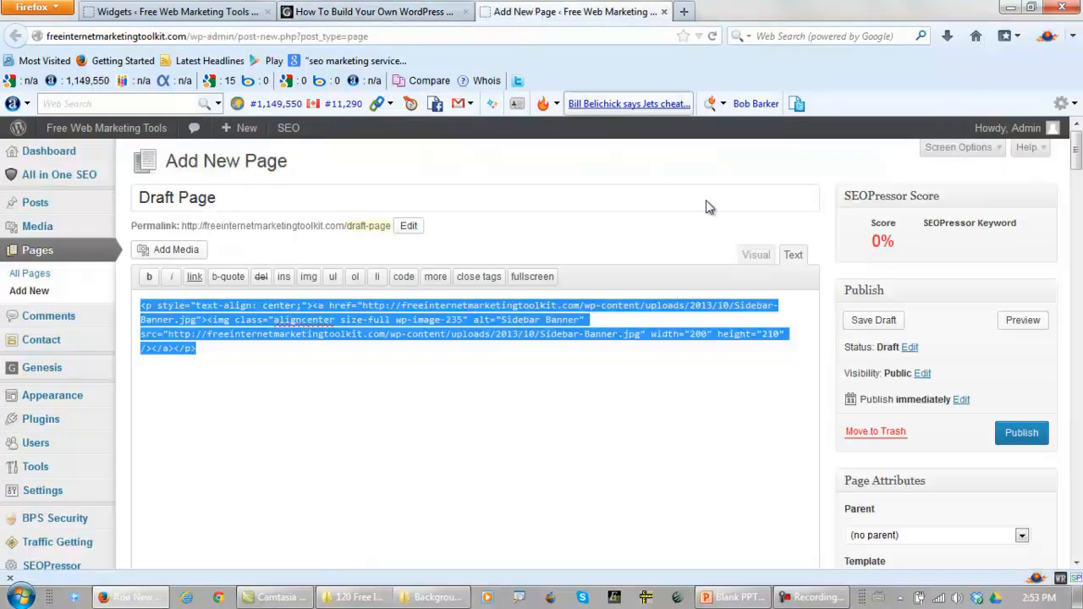
left_click(756, 256)
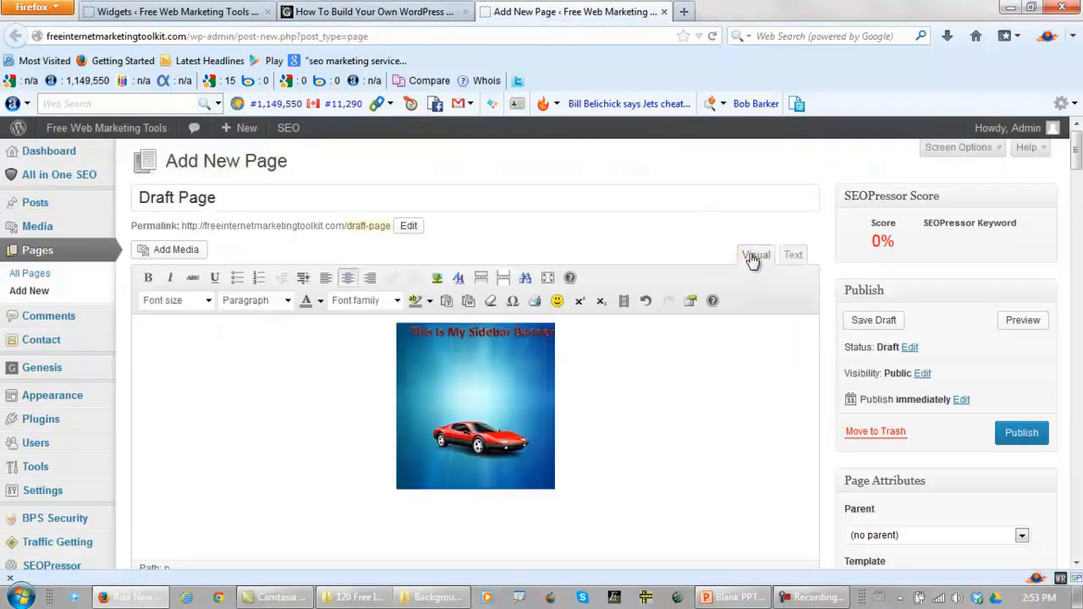
left_click(500, 396)
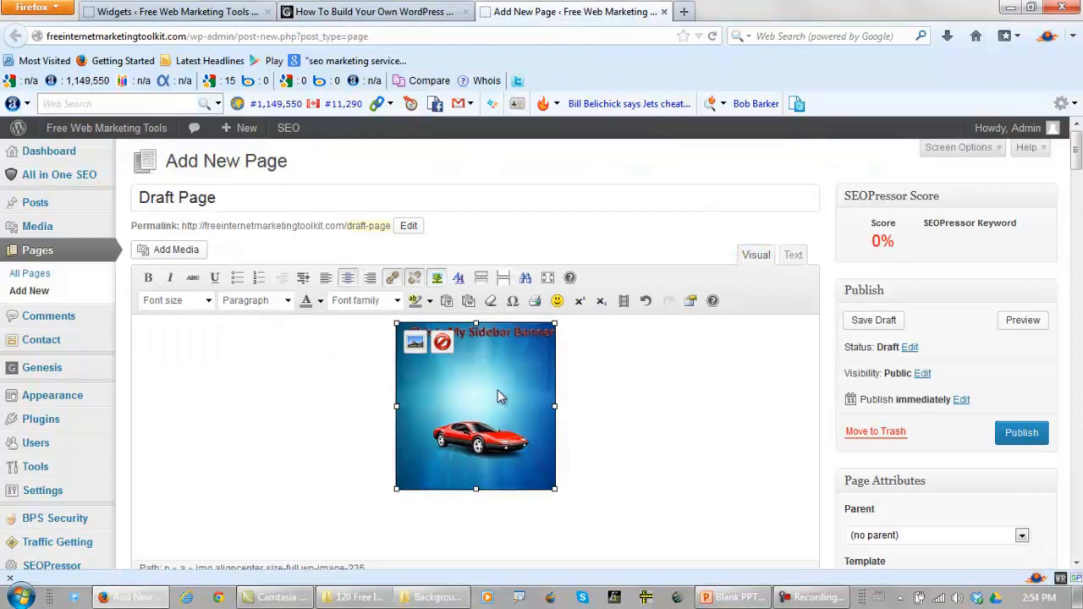
left_click(392, 277)
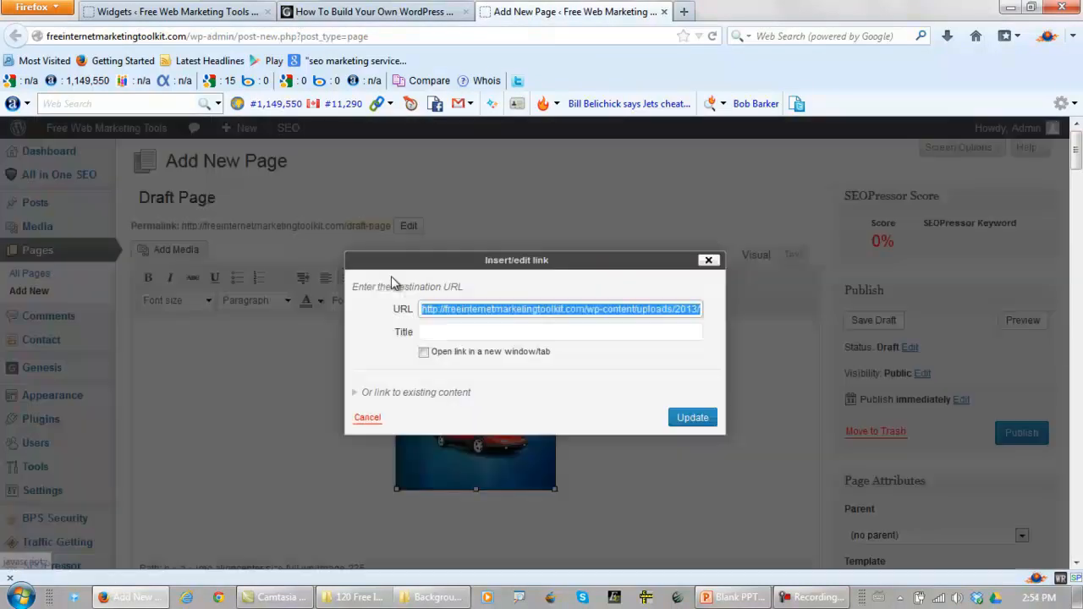
left_click(588, 310)
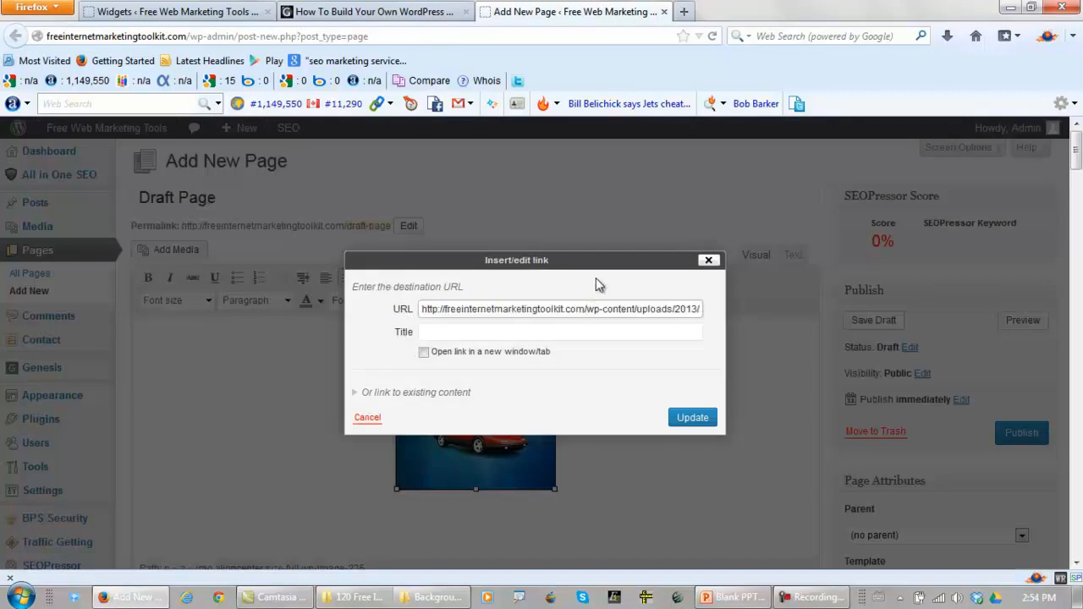
key("Delete")
key("Delete")
key("Delete")
key("Delete")
key("Delete")
key("Delete")
key("Delete")
key("Delete")
key("Delete")
key("Delete")
key("Delete")
key("Delete")
key("Delete")
key("Delete")
key("Delete")
key("Delete")
key("Delete")
key("Delete")
key("Delete")
key("Delete")
key("Delete")
key("Delete")
key("Delete")
key("Delete")
key("Delete")
key("Delete")
key("Delete")
key("Delete")
key("Delete")
key("Delete")
key("Delete")
key("Delete")
key("Delete")
key("Delete")
key("Delete")
Title the banner link "Home Page", set it to open in a new window/tab, and update the link
left_click(550, 332)
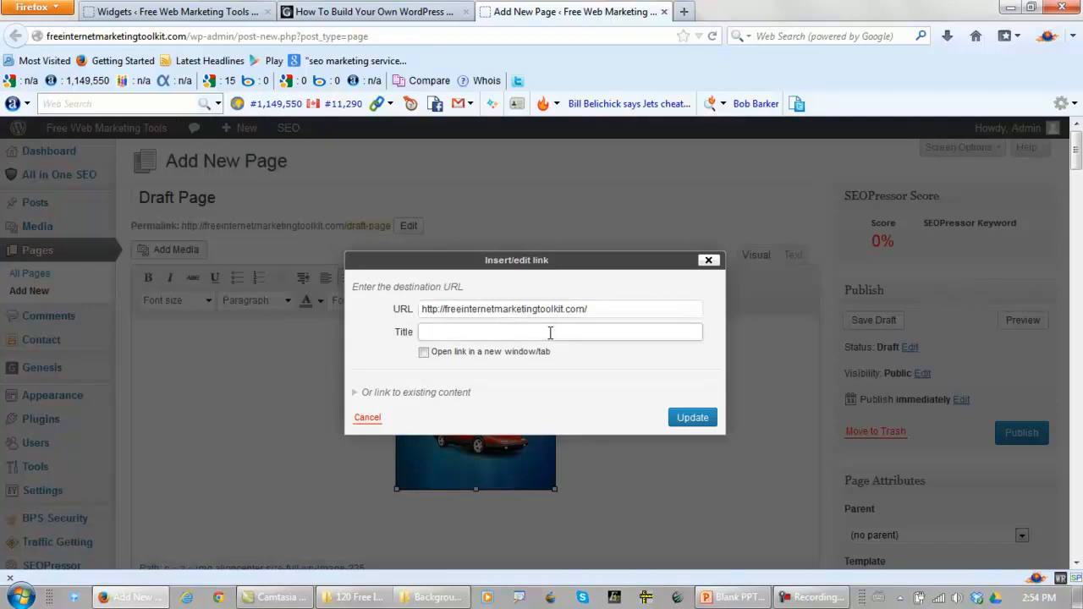
type("Home Page")
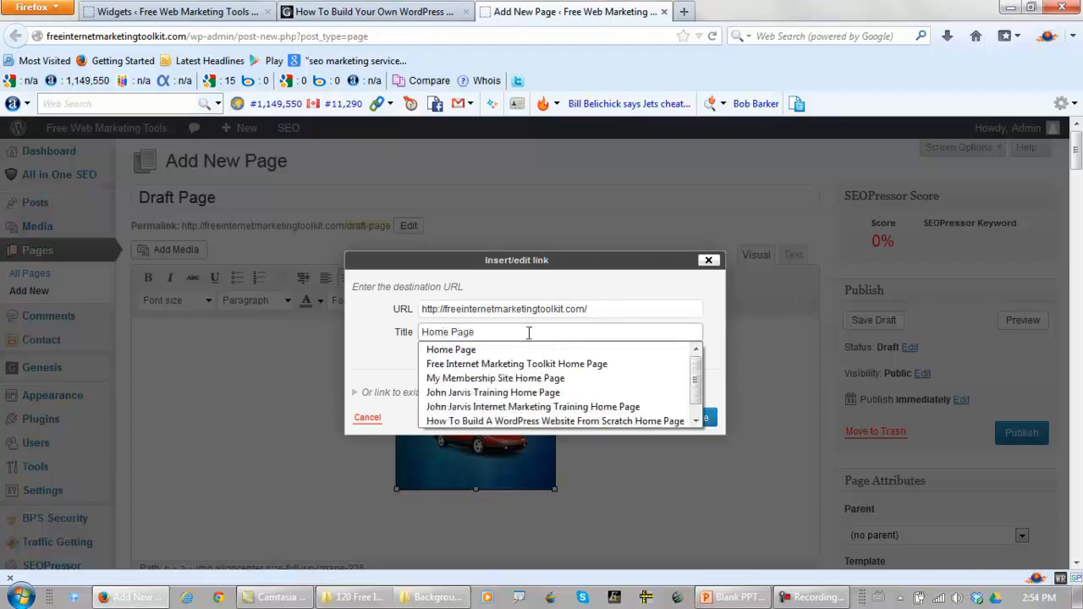
left_click(381, 345)
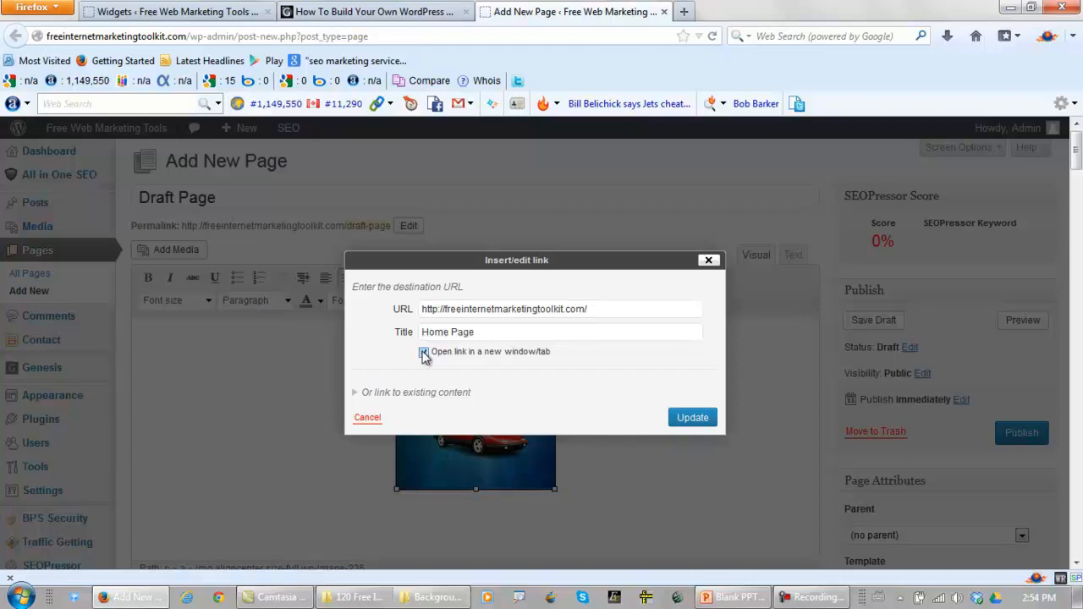
left_click(695, 420)
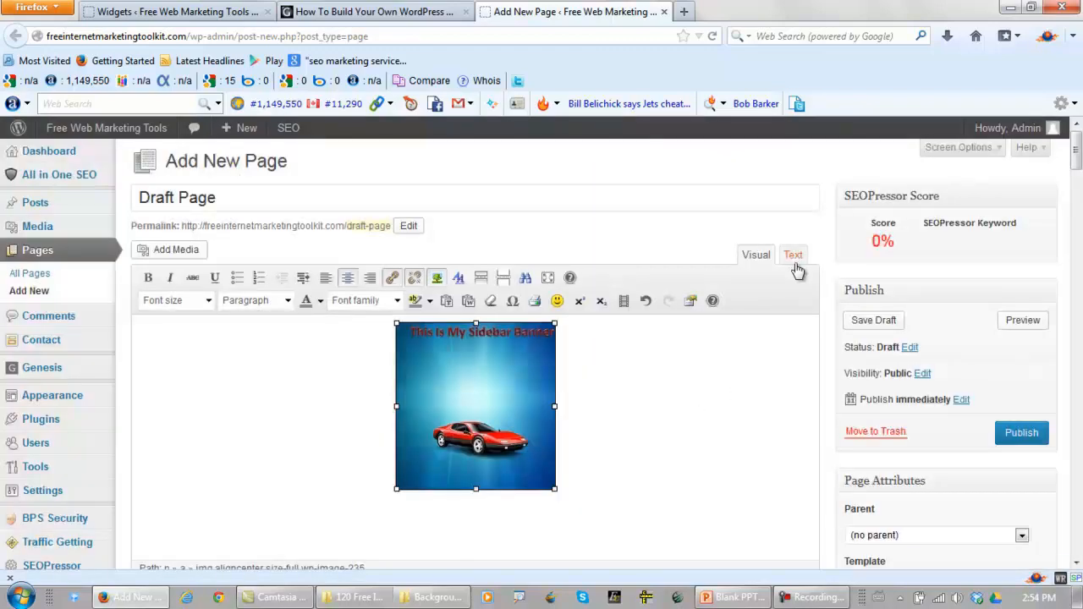
Show the draft page's HTML source and copy all of the updated banner code
left_click(793, 255)
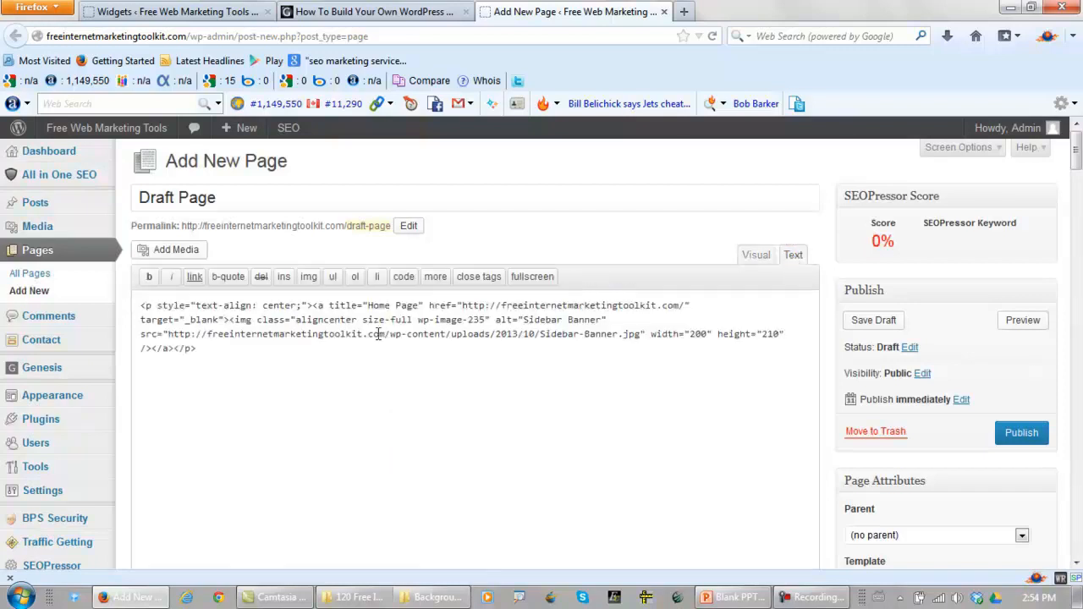
left_click_drag(203, 348, 109, 296)
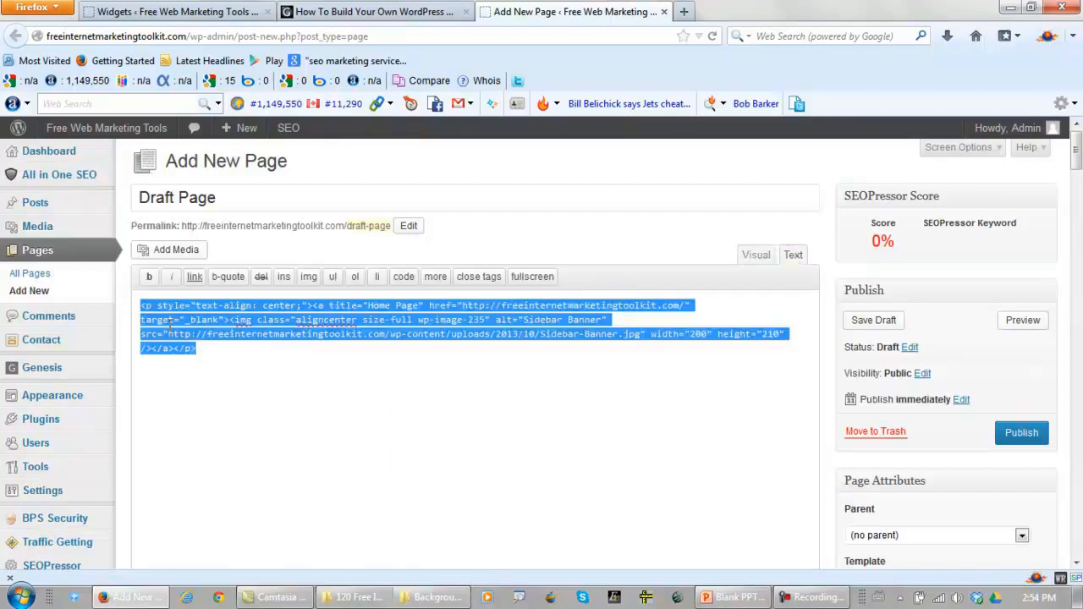
right_click(171, 319)
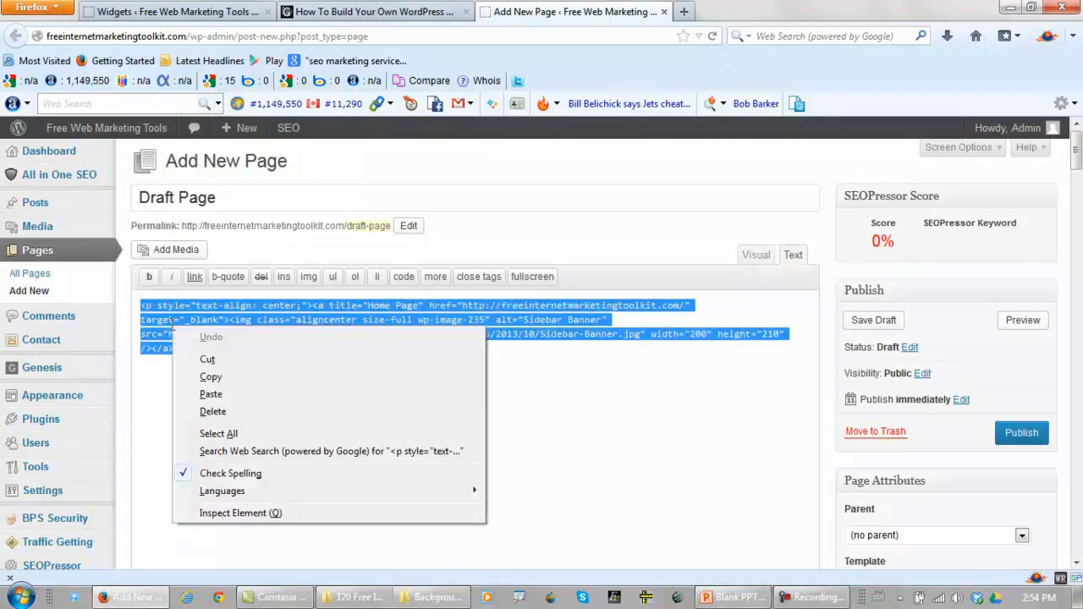
left_click(209, 378)
Replace the old code in the sidebar Text widget with the updated banner code and save the widget
left_click(173, 17)
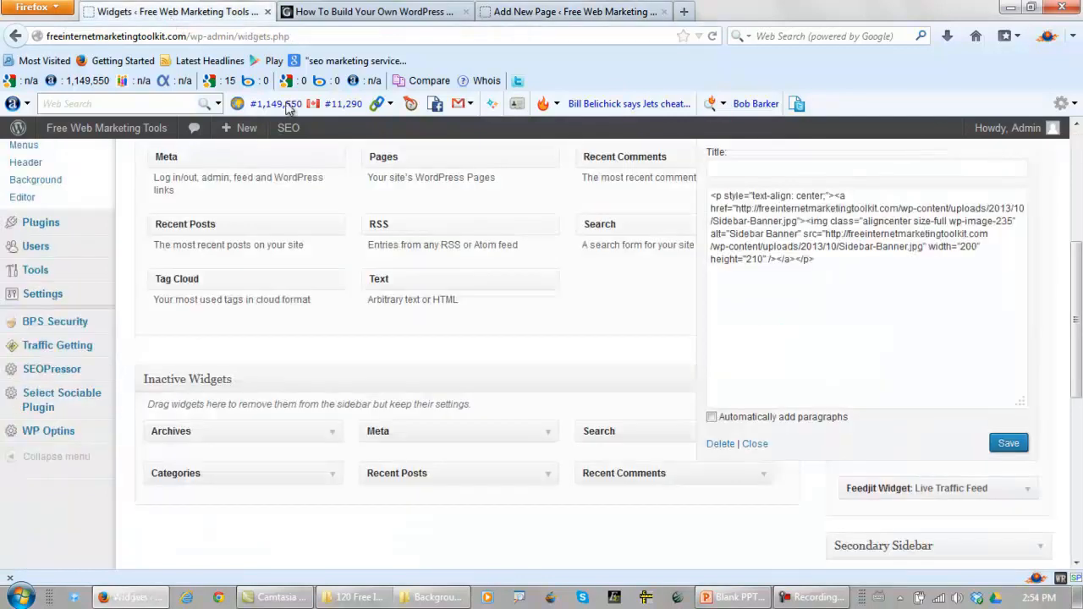
left_click_drag(815, 262, 660, 163)
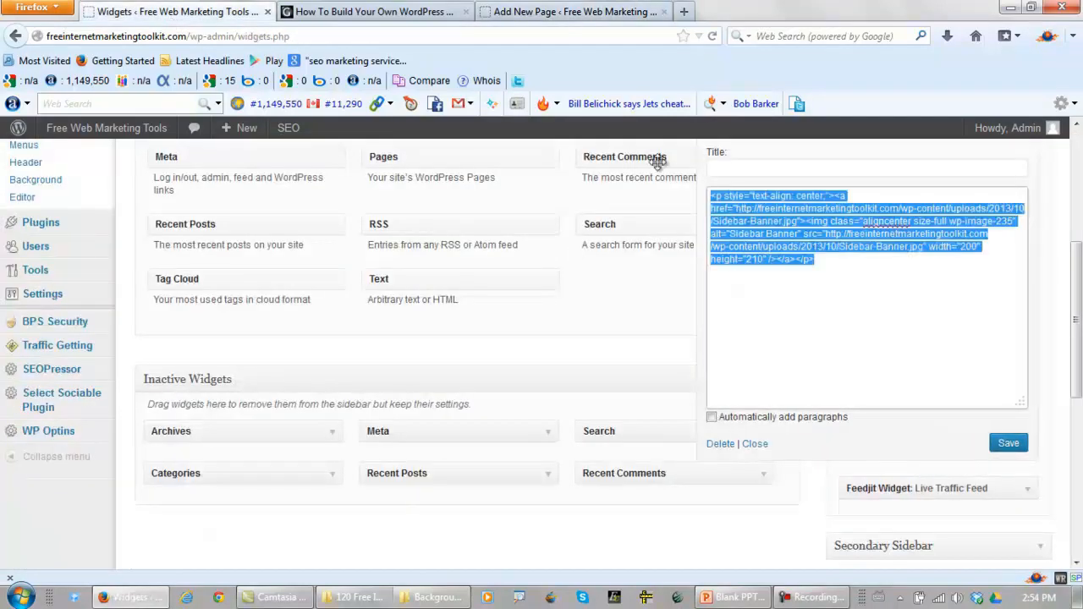
key("ctrl+x")
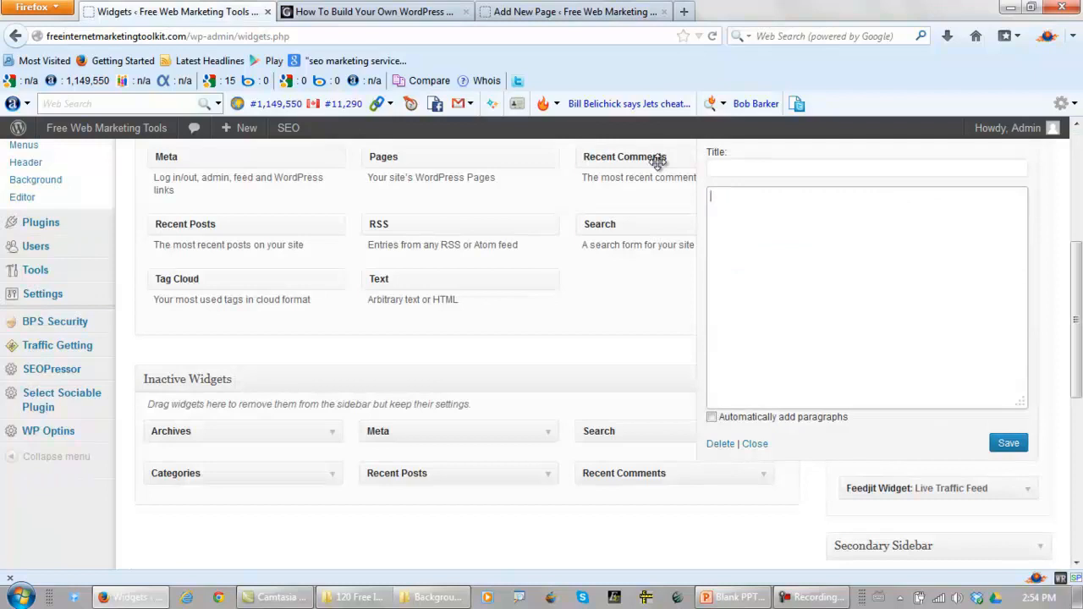
key("ctrl+v")
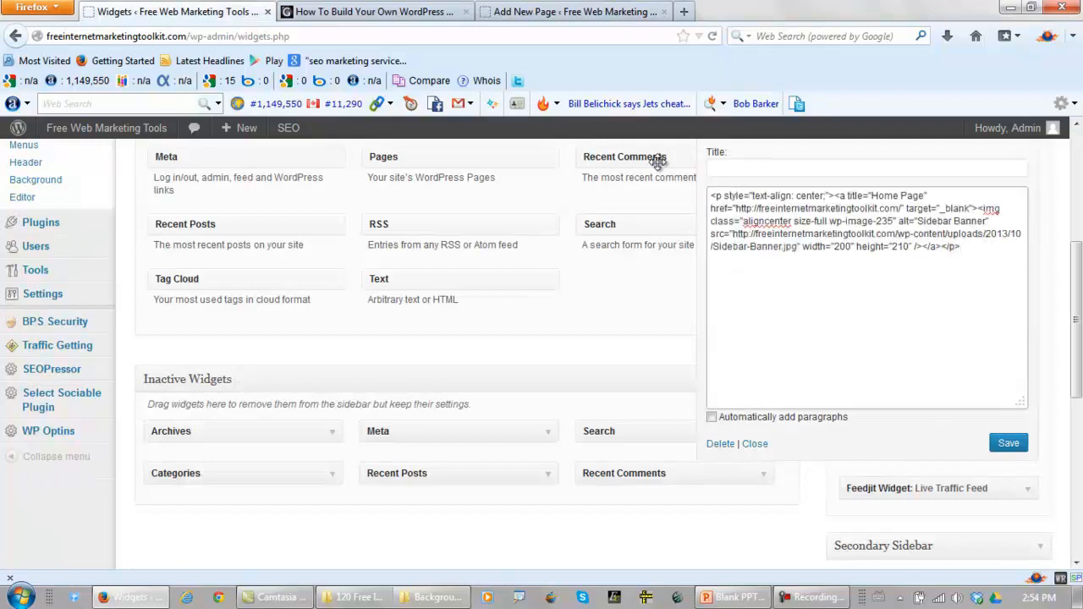
left_click(1003, 445)
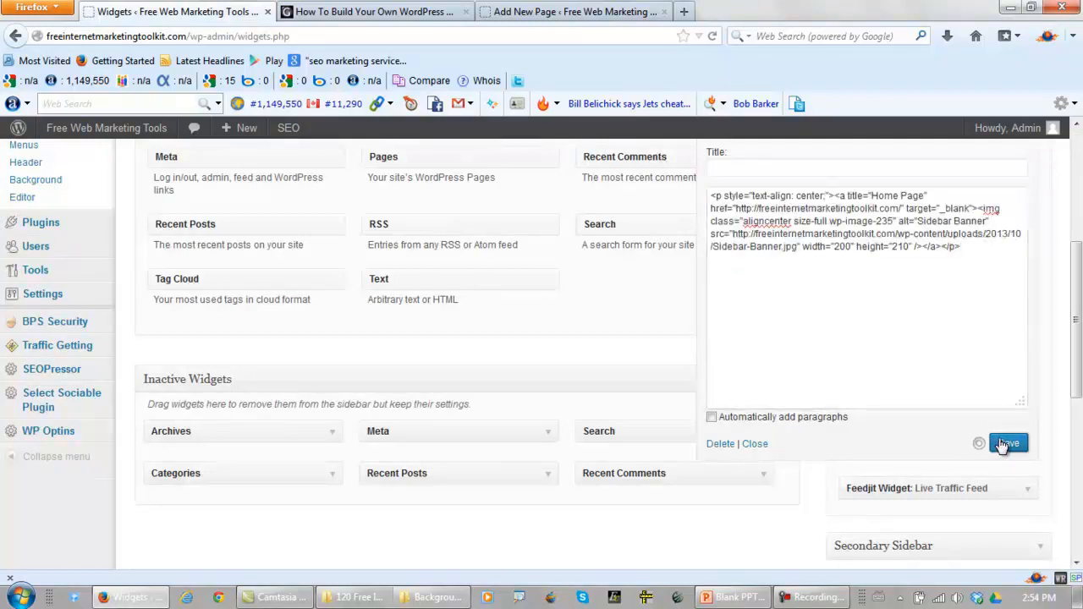
Reload the live page, test the sidebar banner's link, and look over the page it opens
left_click(408, 13)
left_click(712, 37)
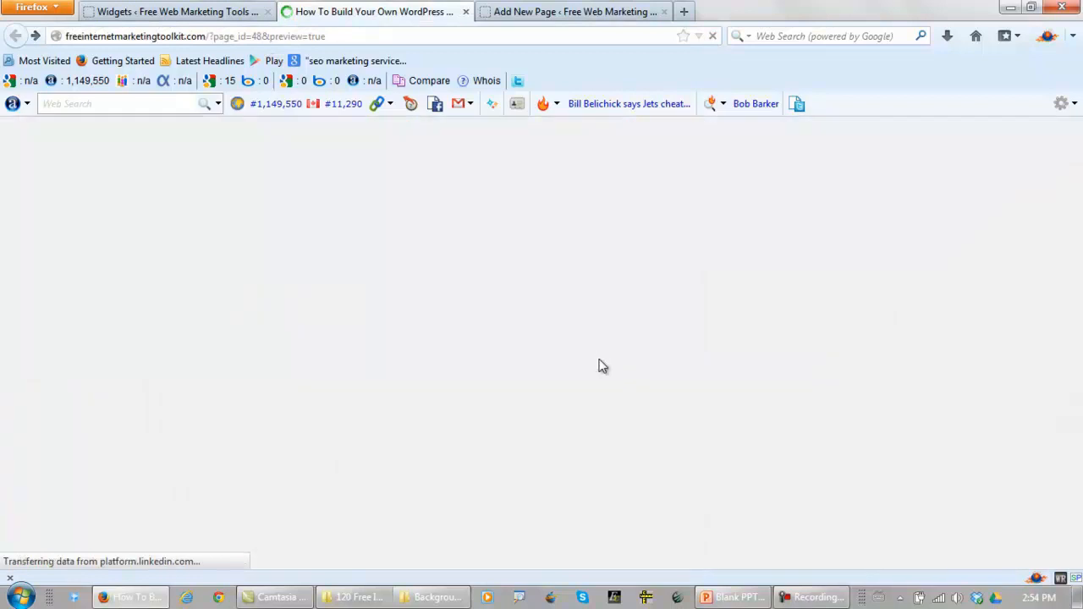
scroll(600, 359, "down", 3)
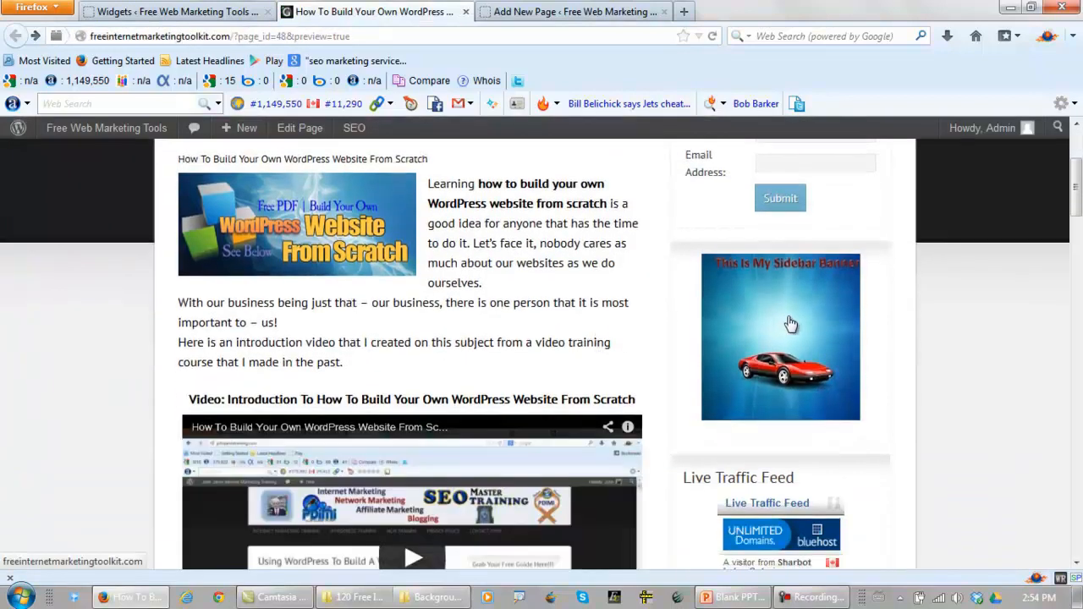
left_click(791, 325)
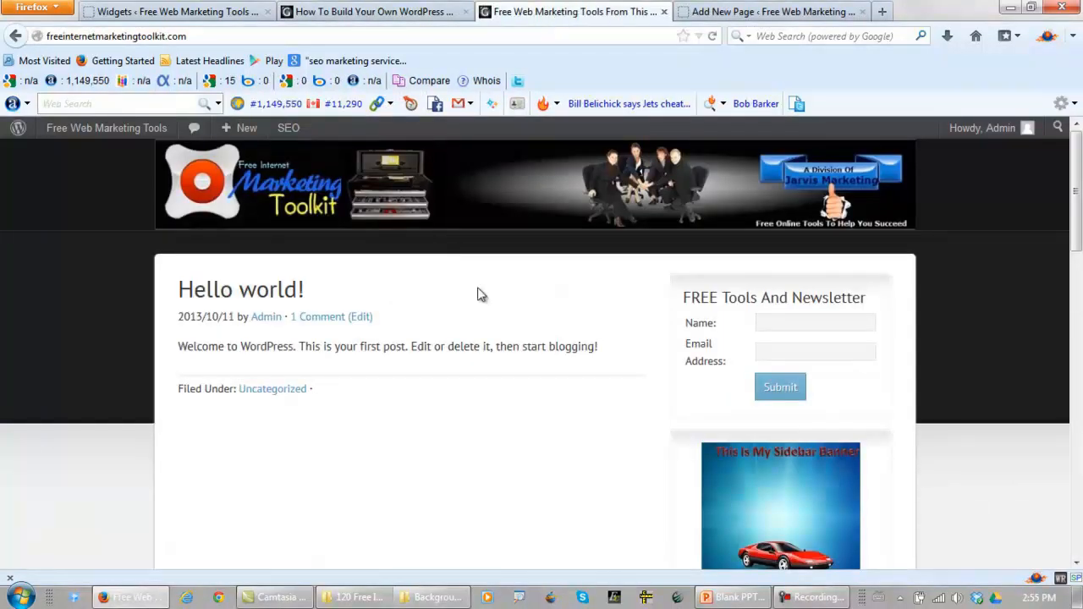
scroll(596, 365, "down", 4)
scroll(595, 365, "up", 4)
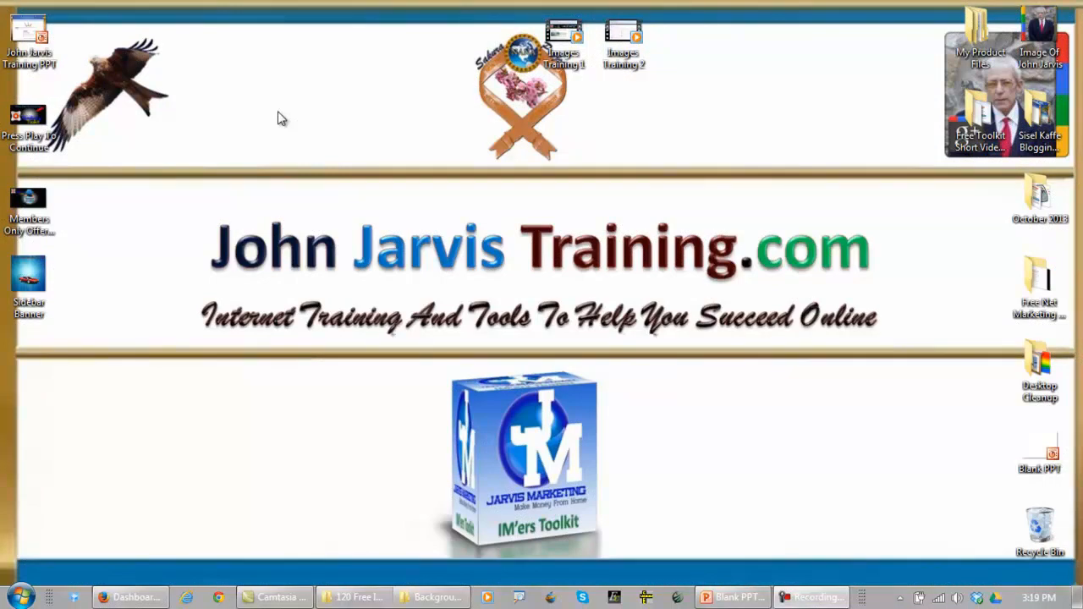
Switch to Firefox, open the site's custom header settings, and check the exact image dimensions required
left_click(134, 597)
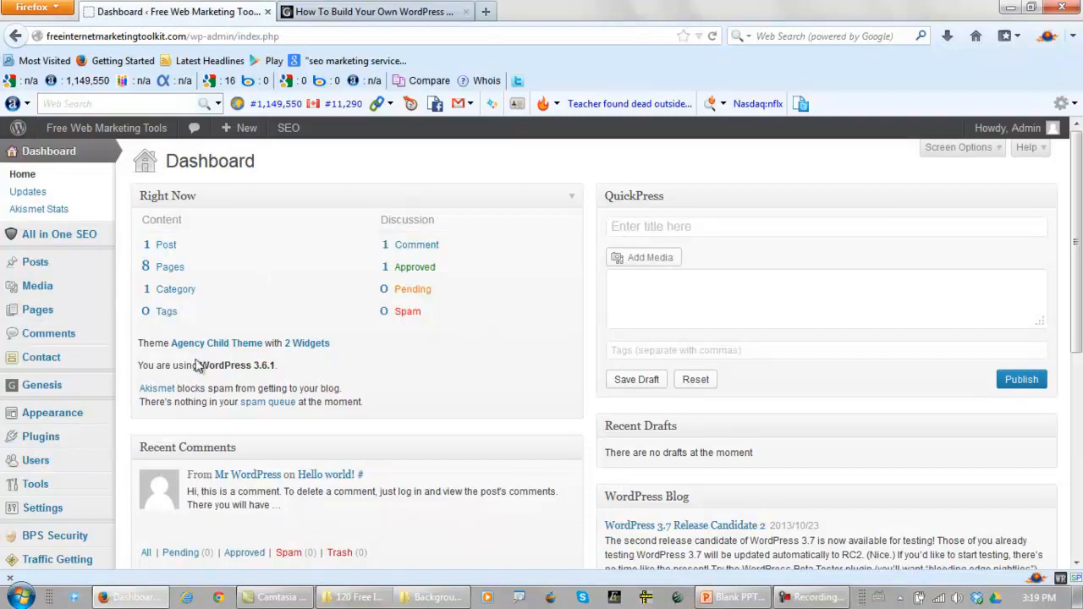
mouse_move(52, 415)
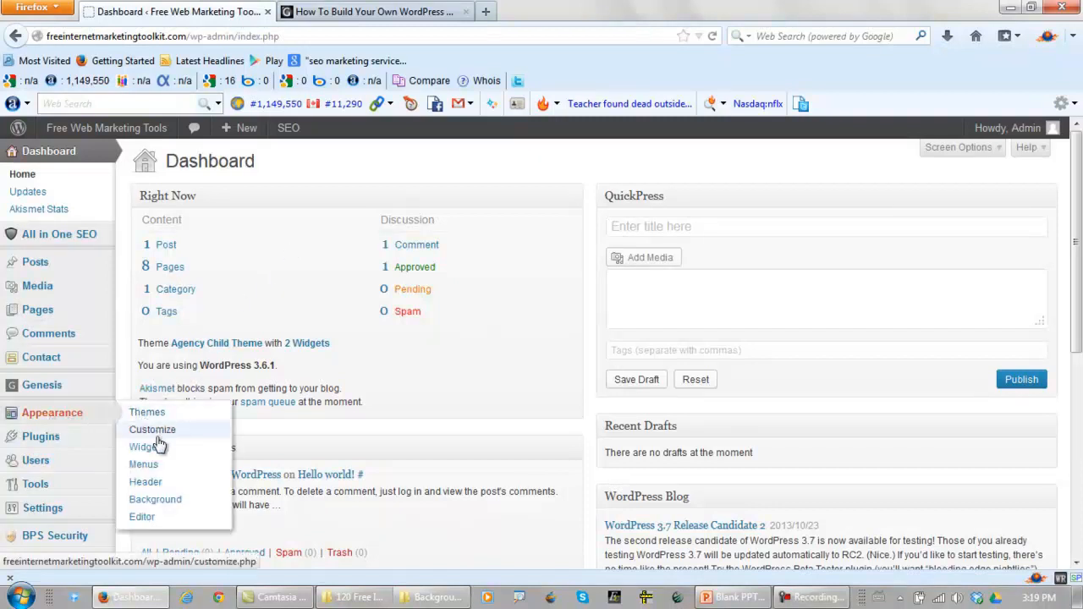
left_click(145, 482)
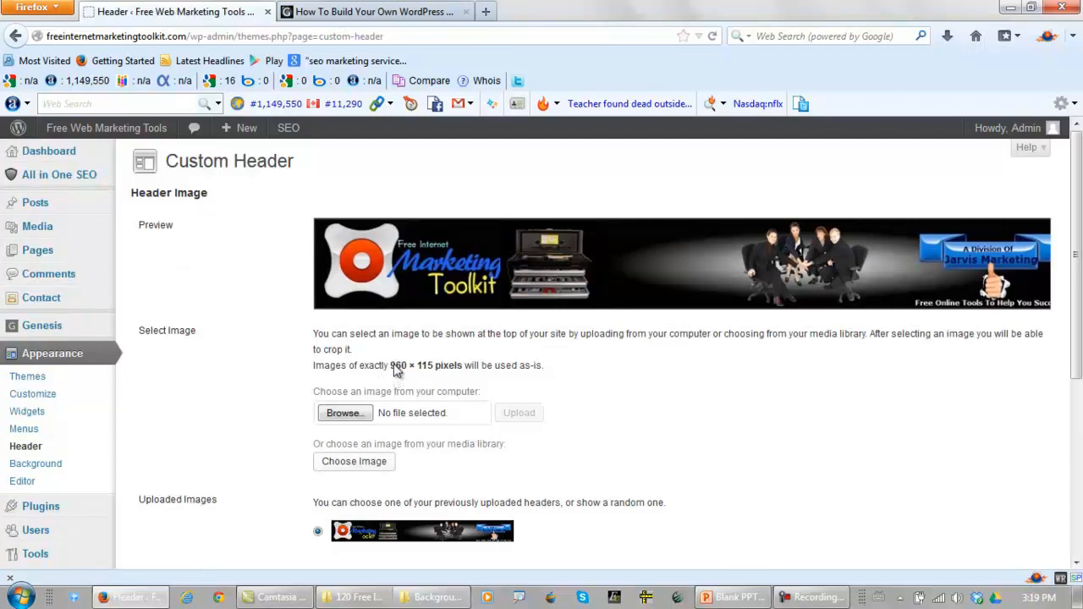
left_click_drag(396, 367, 430, 375)
left_click(284, 381)
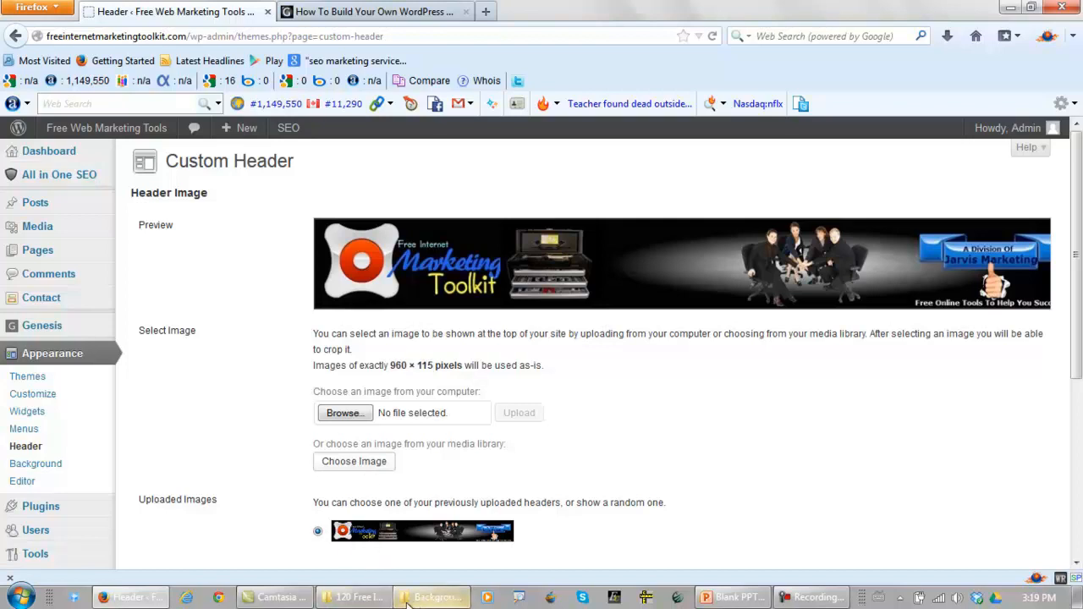
Switch to the Background Images folder and copy the Backdrop Wood Grain image
left_click(431, 597)
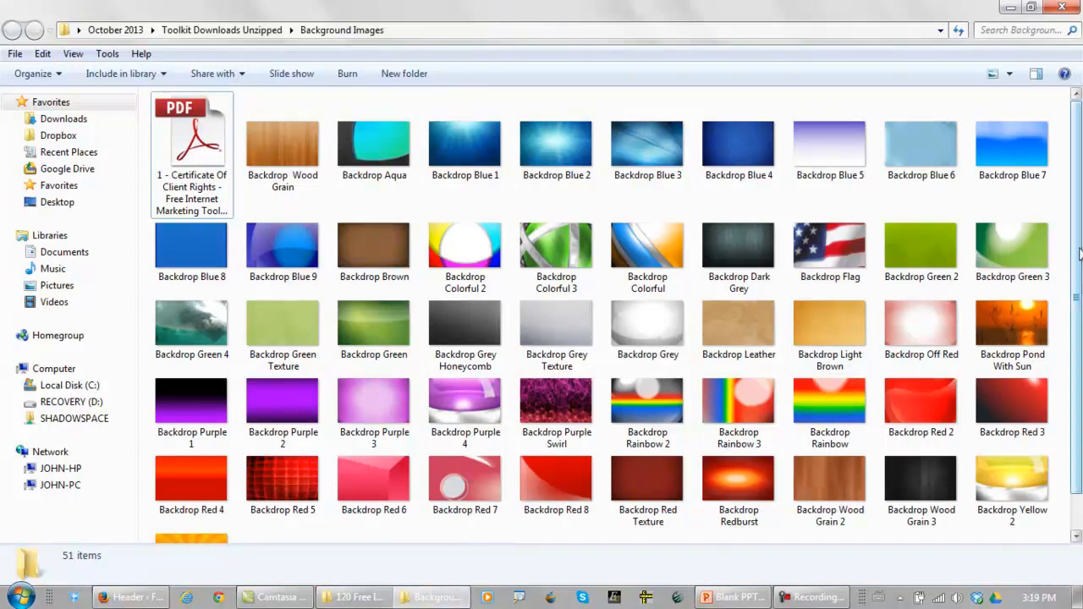
mouse_move(1079, 252)
left_mouse_down()
mouse_move(1080, 316)
mouse_move(1080, 251)
left_mouse_up()
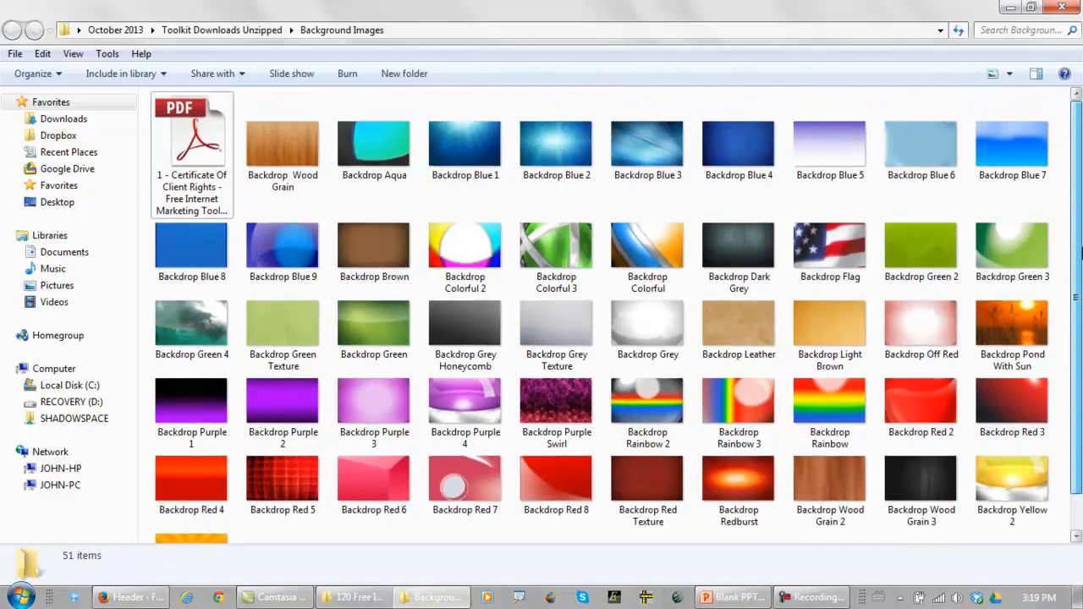
left_click(303, 156)
right_click(300, 154)
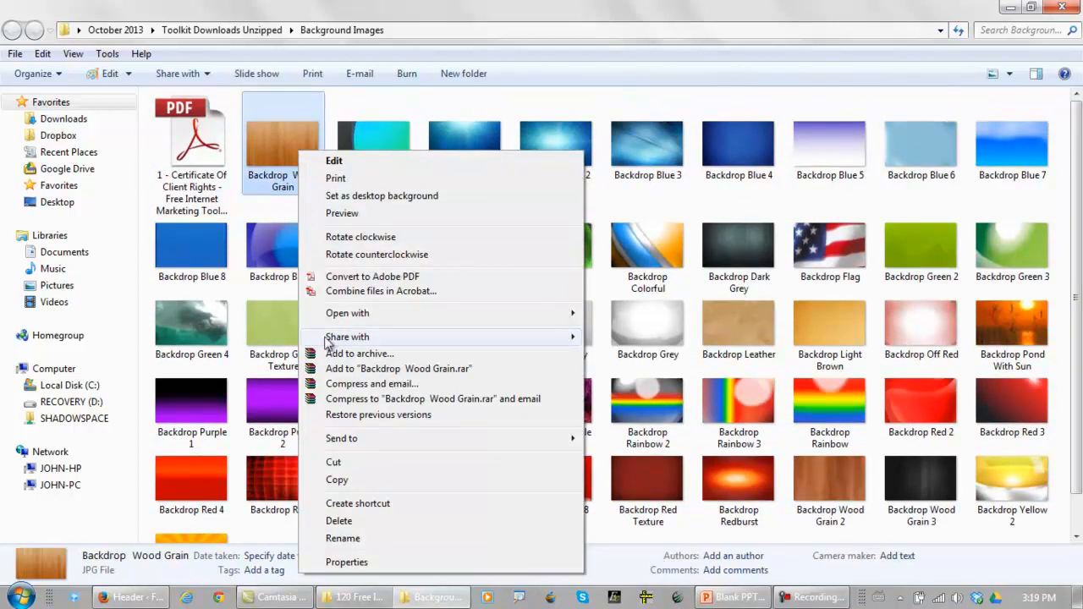
left_click(335, 479)
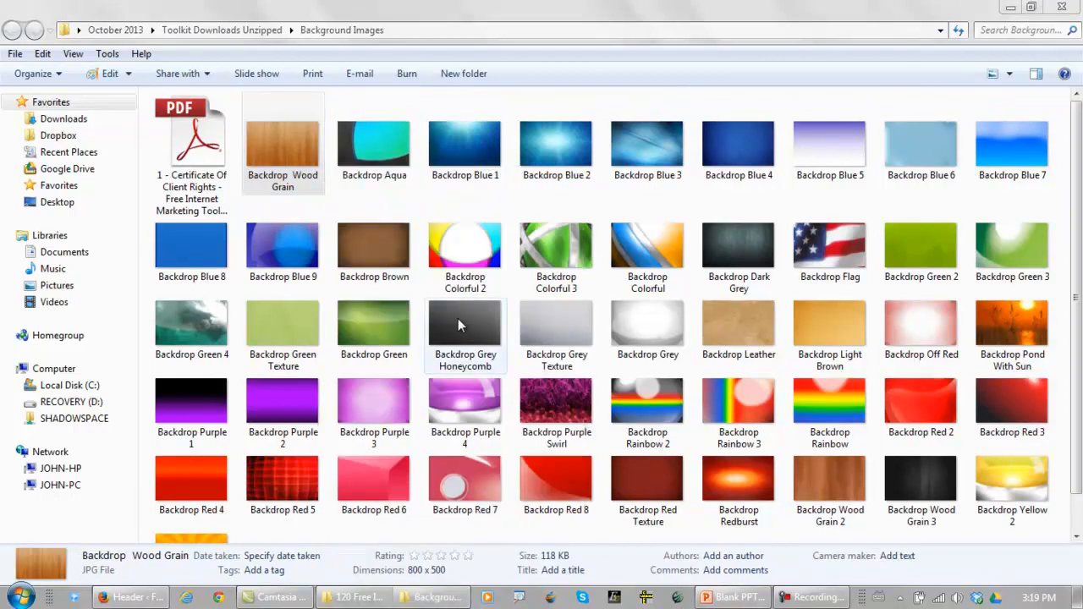
Switch to the blank PowerPoint presentation, paste the wood grain image on slide 1, and squash its height into a wide banner strip
left_click(736, 598)
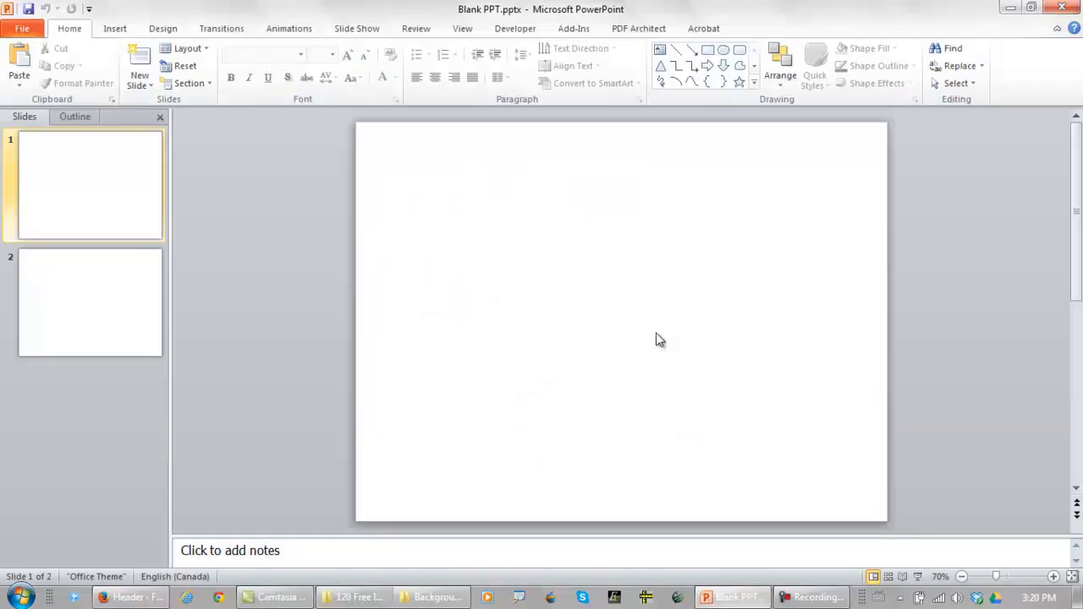
key("ctrl+v")
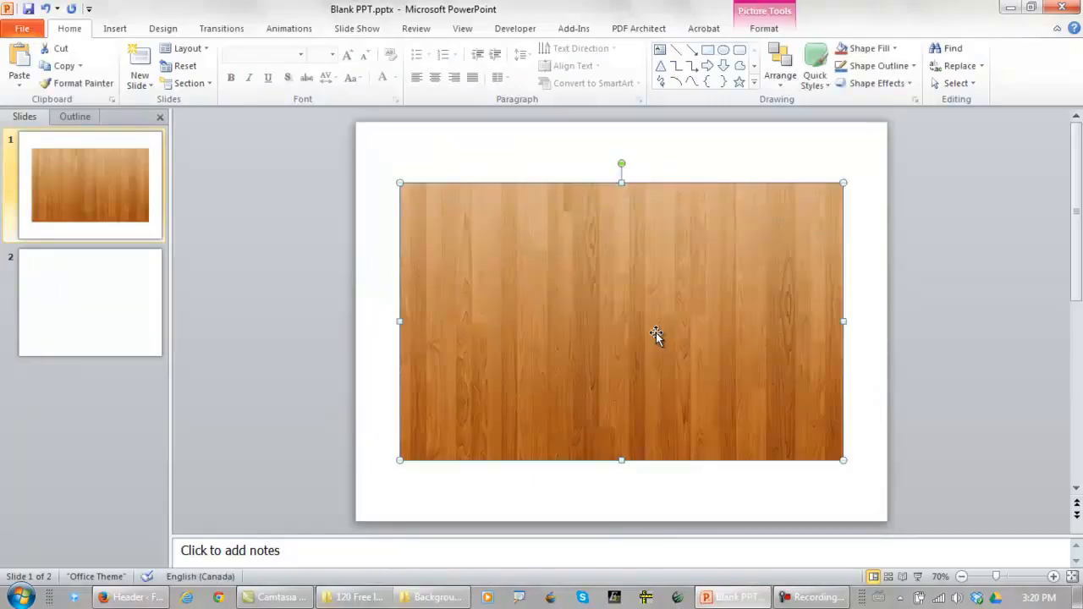
left_click_drag(615, 462, 618, 311)
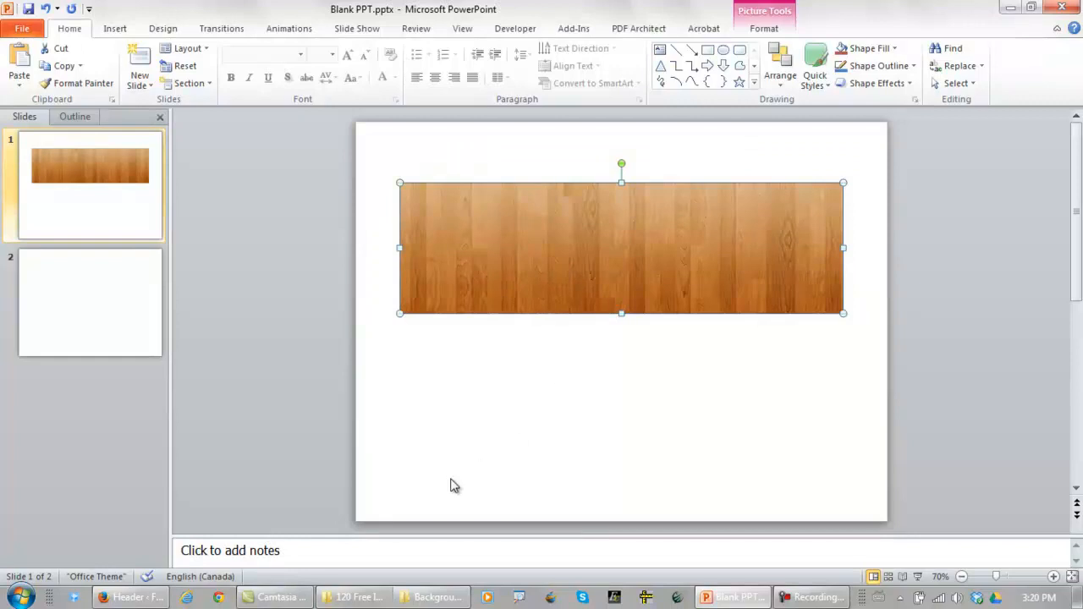
Open Paint and paste the squashed wood grain strip from the slide onto the canvas
left_click(20, 596)
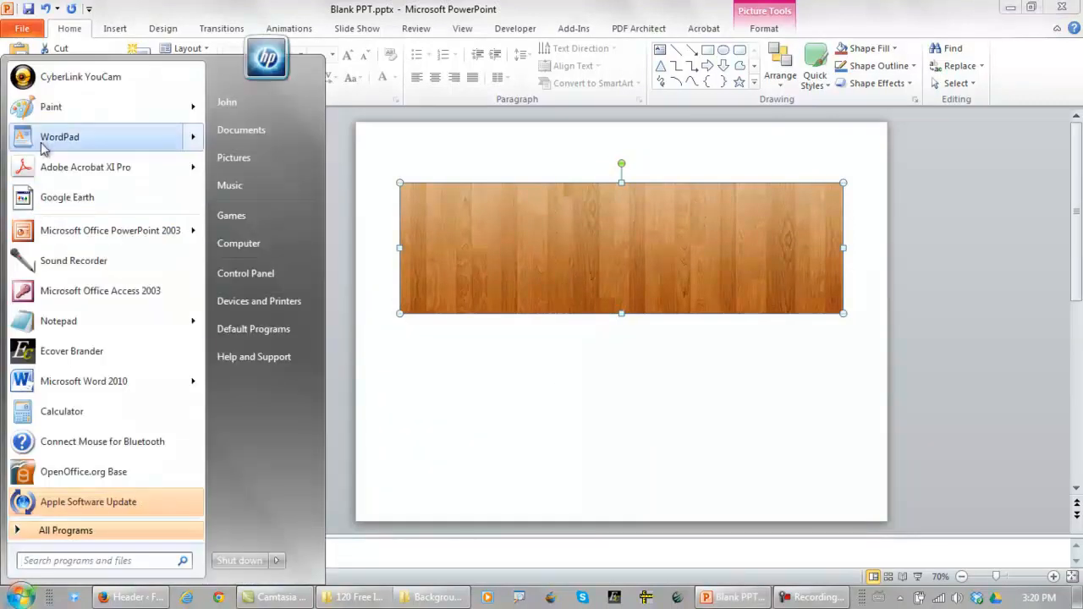
left_click(41, 113)
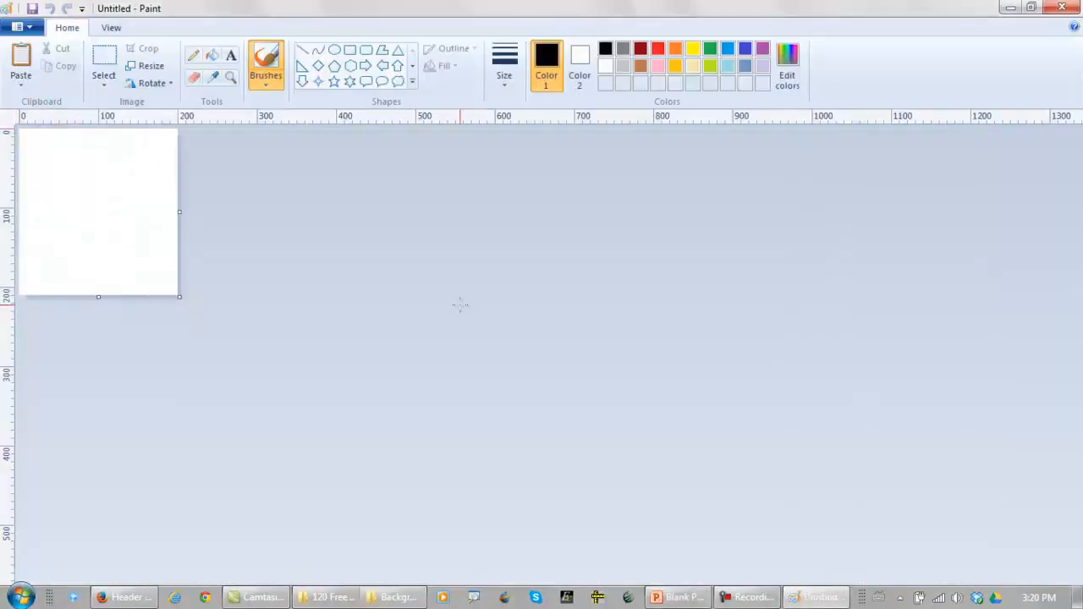
key("ctrl+v")
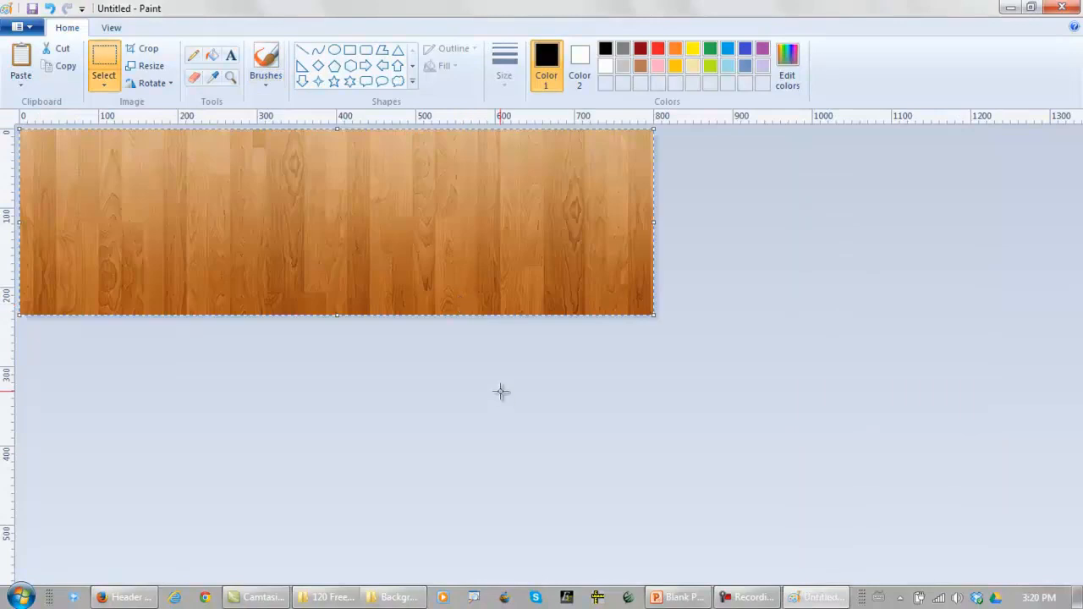
Resize the wood grain image to 960 pixels horizontally and 115 pixels vertically without maintaining the aspect ratio
left_click(148, 66)
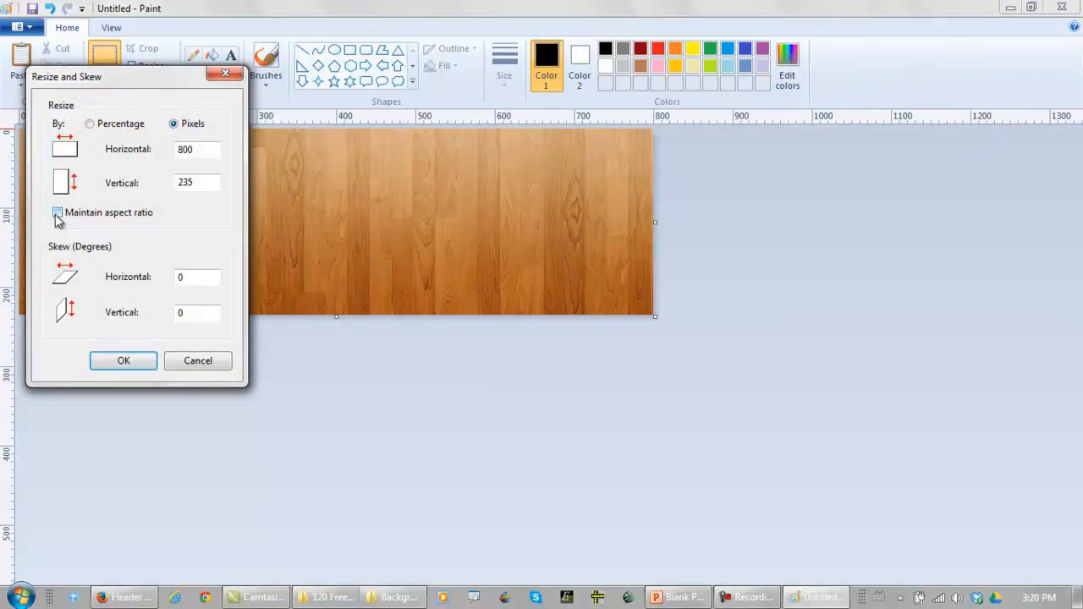
double_click(200, 151)
double_click(210, 182)
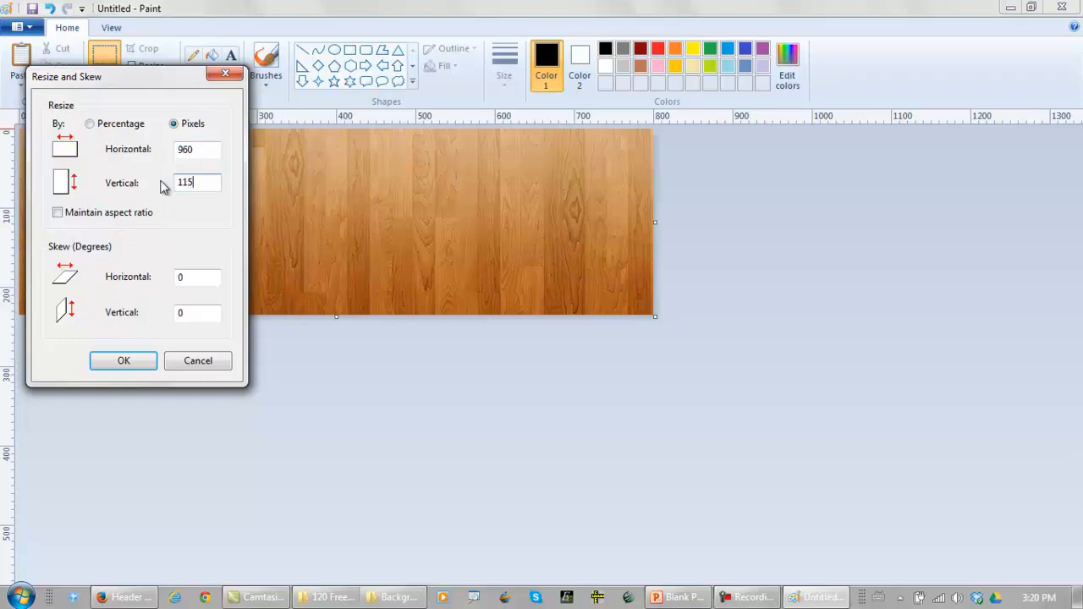
left_click(127, 361)
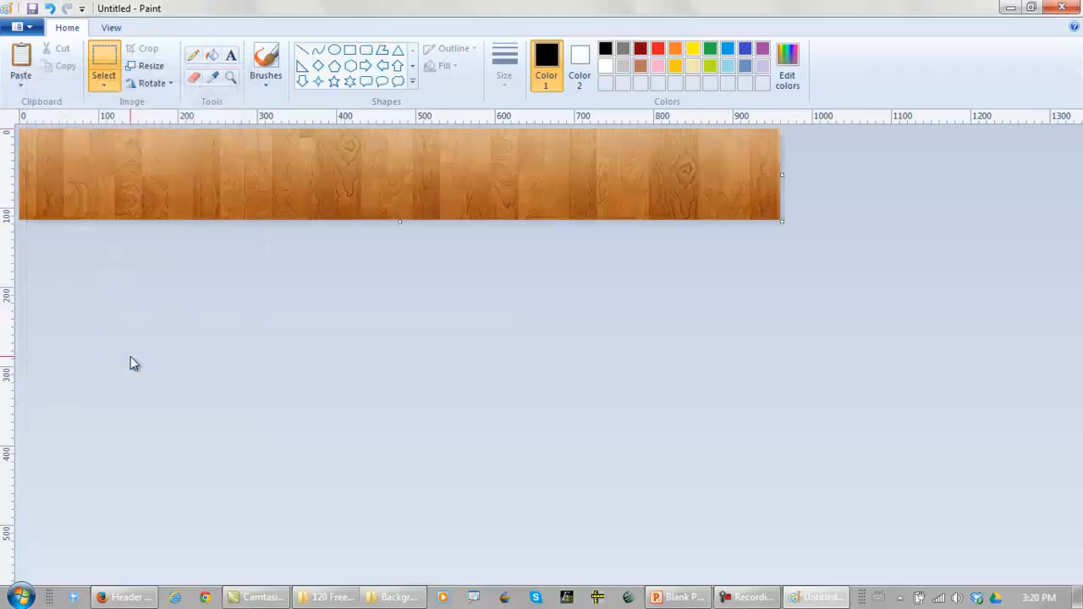
Cut the entire resized strip from Paint, switch to PowerPoint, and paste it on slide 1 in place of the old strip
left_click(107, 90)
left_click(119, 181)
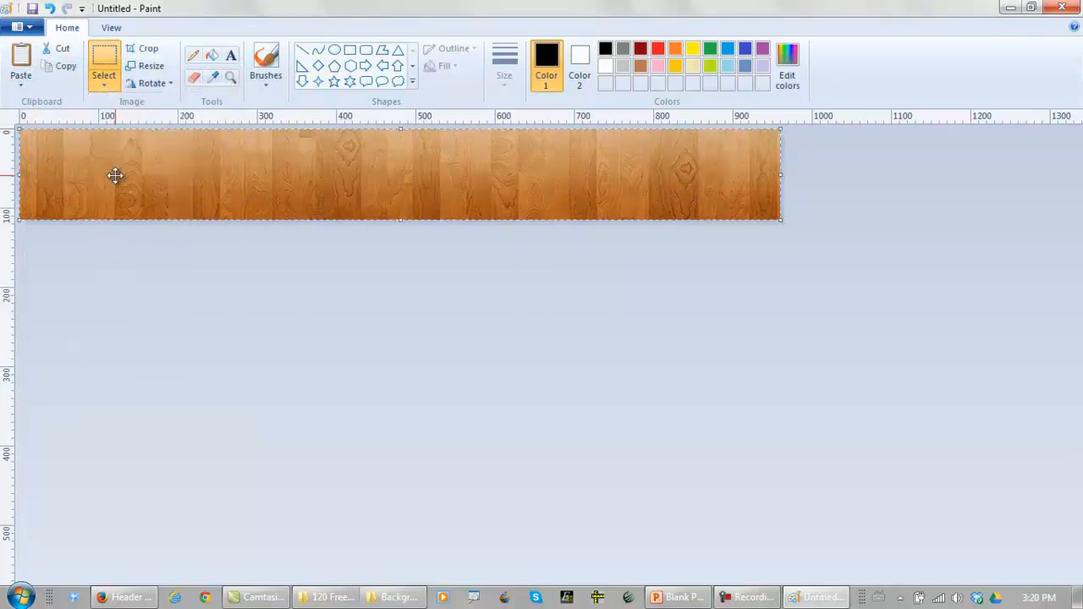
left_click(68, 50)
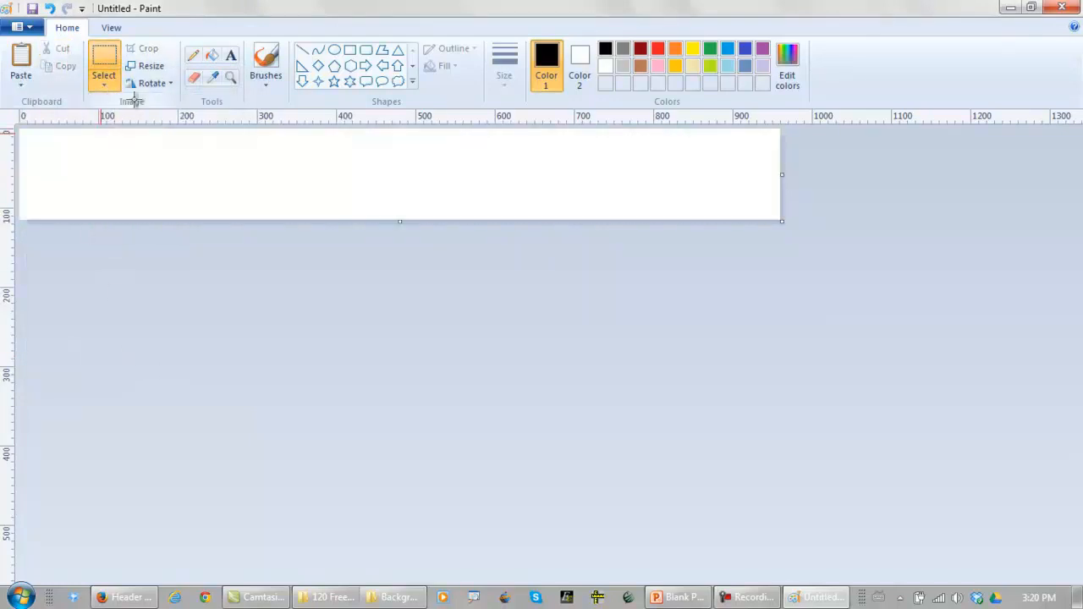
left_click(677, 597)
key("Delete")
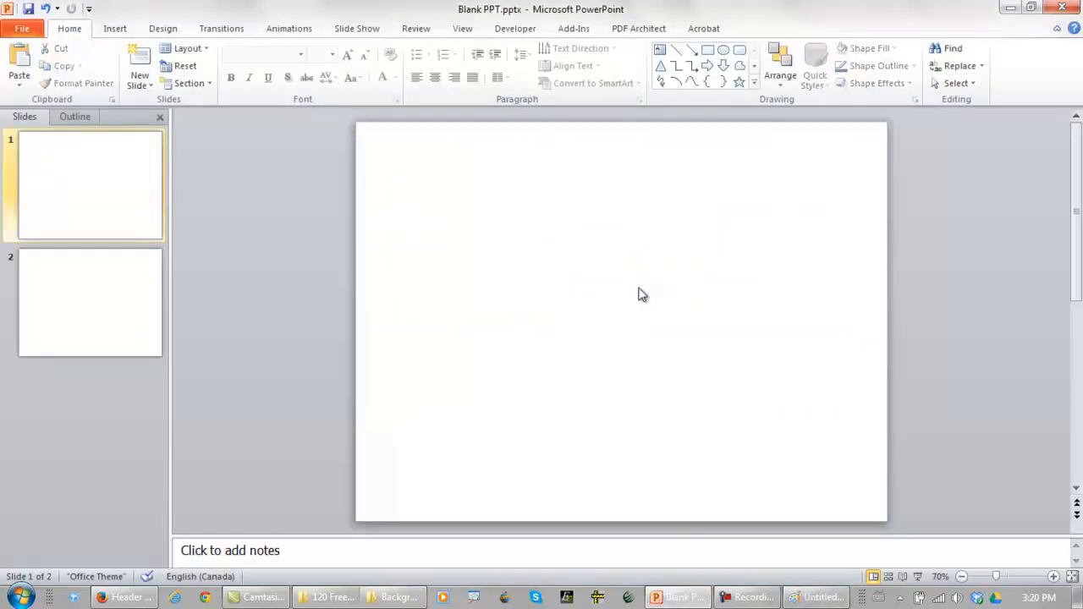
key("ctrl+v")
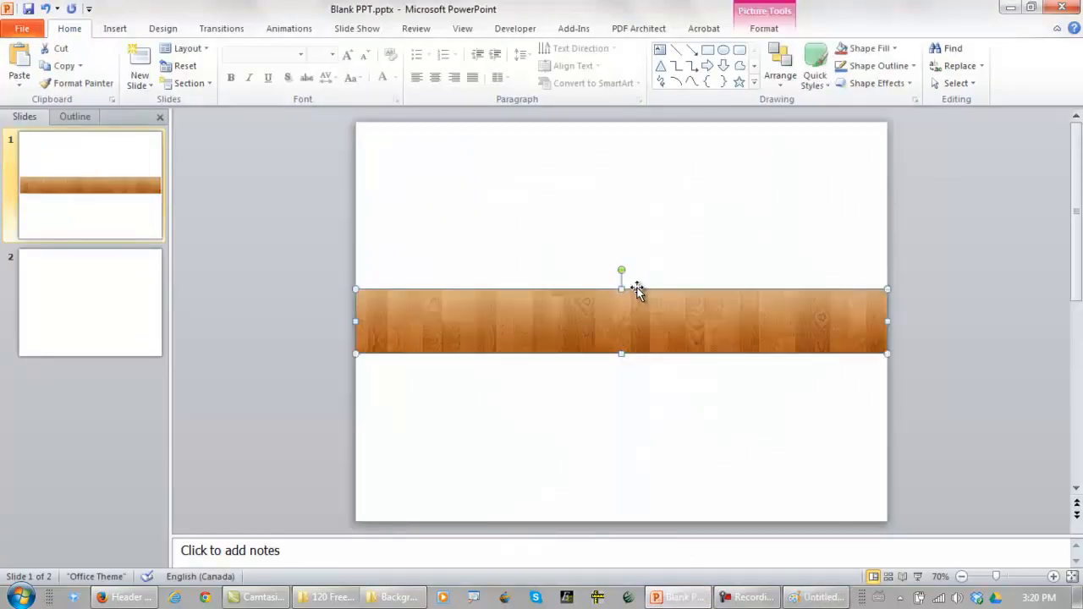
Enlarge the wood grain strip proportionally so it extends well beyond both sides of the slide, roughly centered on it
left_click_drag(605, 317, 462, 329)
left_click_drag(740, 303, 1022, 266)
left_click_drag(675, 339, 661, 335)
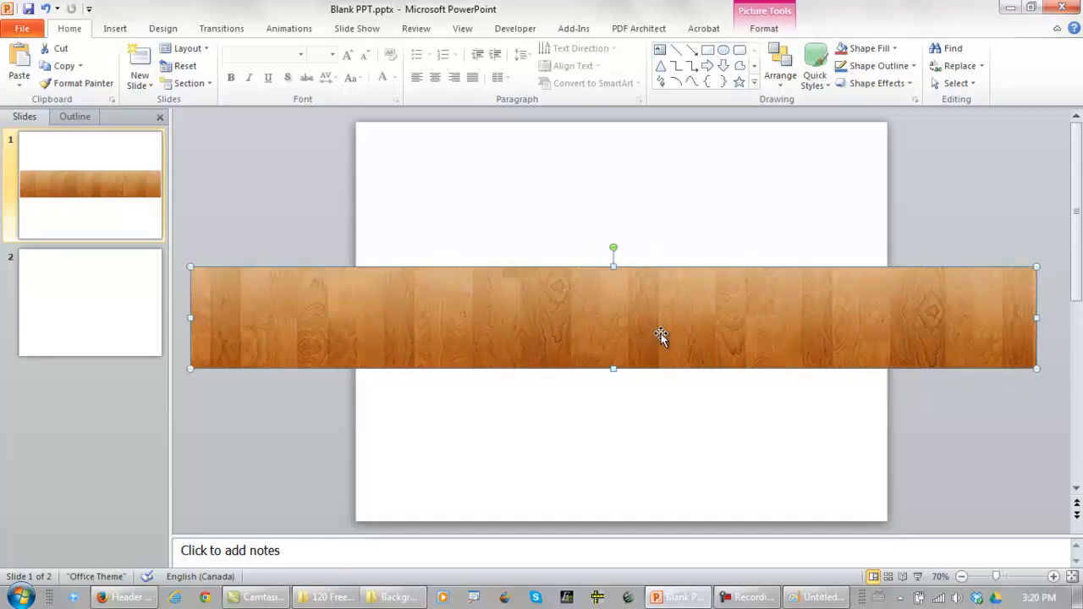
Switch to the 120 Free Images folder and copy the Car 2 image
left_click(343, 599)
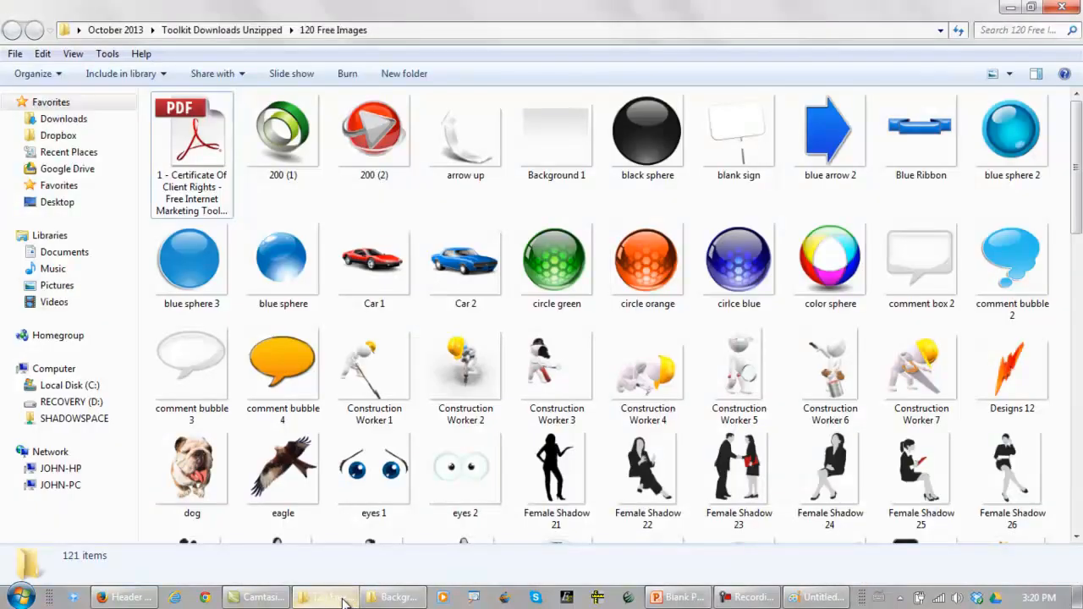
left_click(474, 269)
right_click(473, 269)
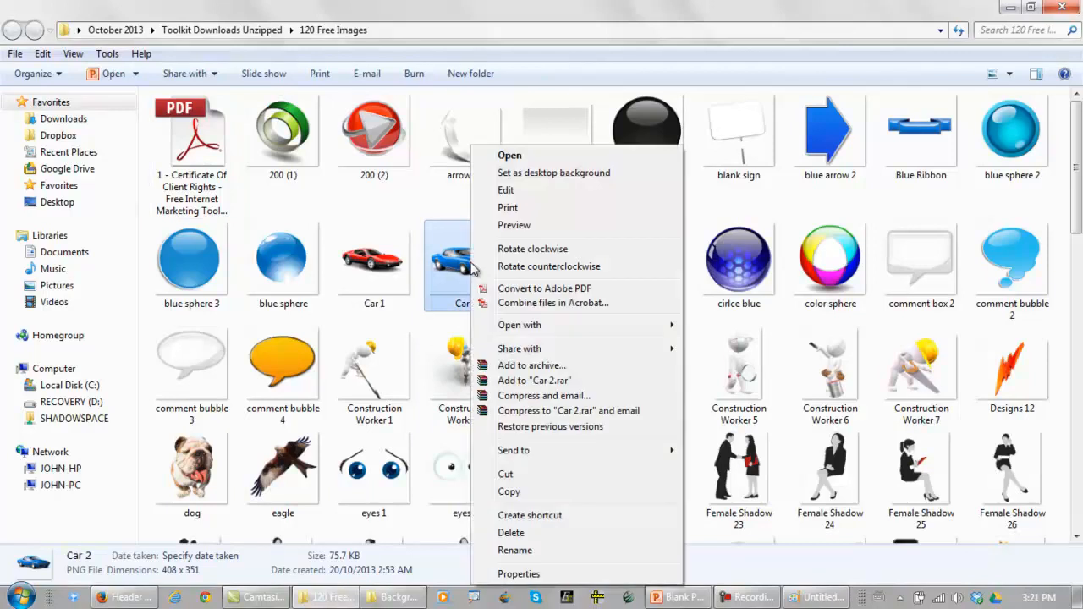
left_click(510, 491)
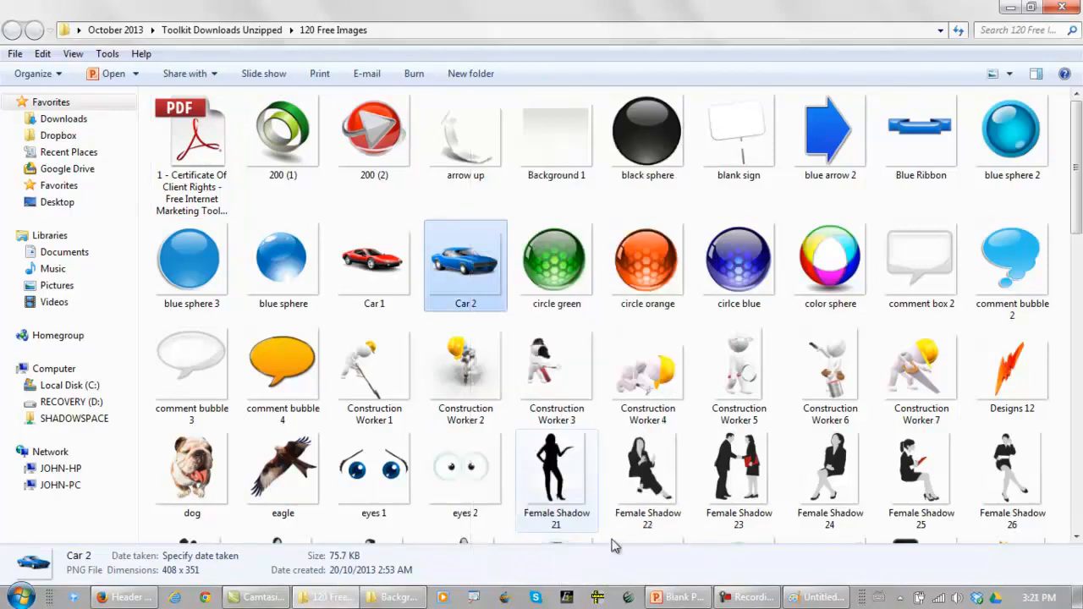
Switch to PowerPoint, paste the blue car, and shrink it to fit on the left end of the wood grain banner
left_click(681, 599)
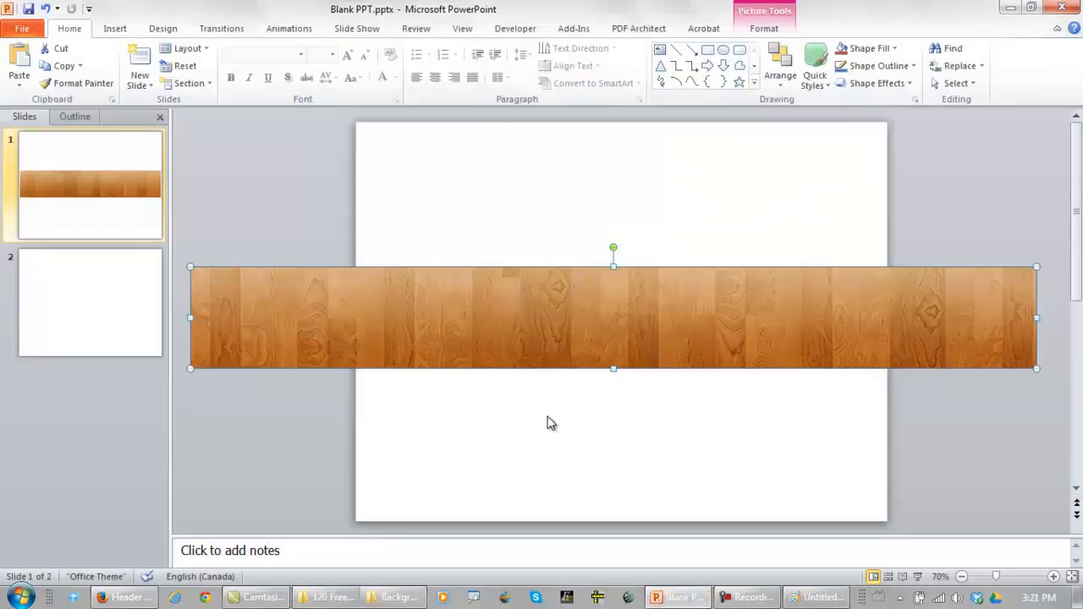
key("ctrl+v")
left_click_drag(507, 225, 600, 303)
left_click_drag(651, 364, 263, 329)
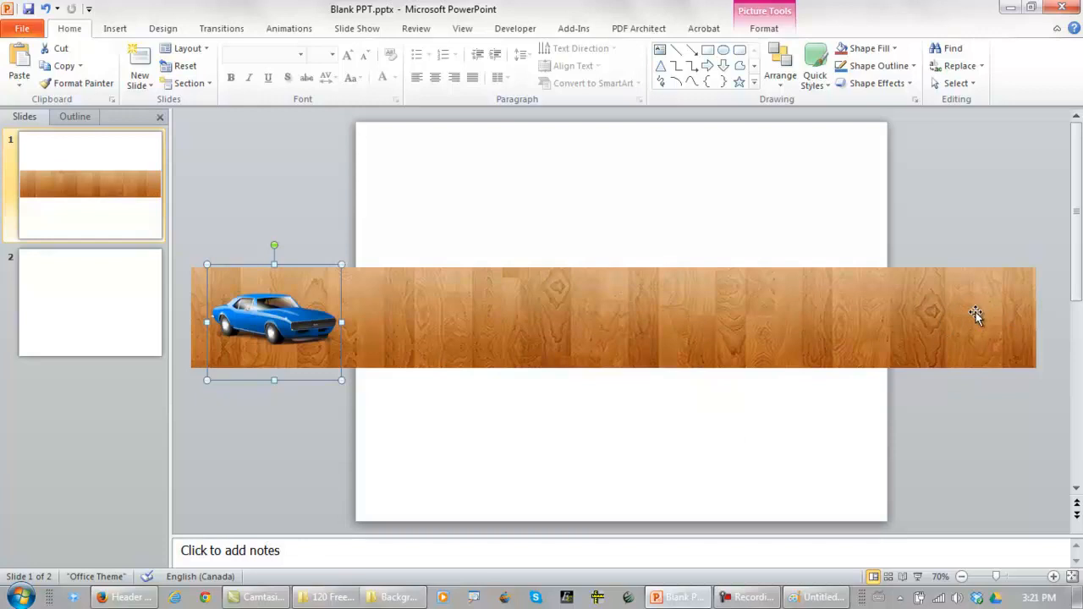
Minimize the open windows to reach the desktop and copy the portrait photo file
left_click(1018, 8)
left_click(1009, 9)
left_click(1009, 8)
left_click(1010, 8)
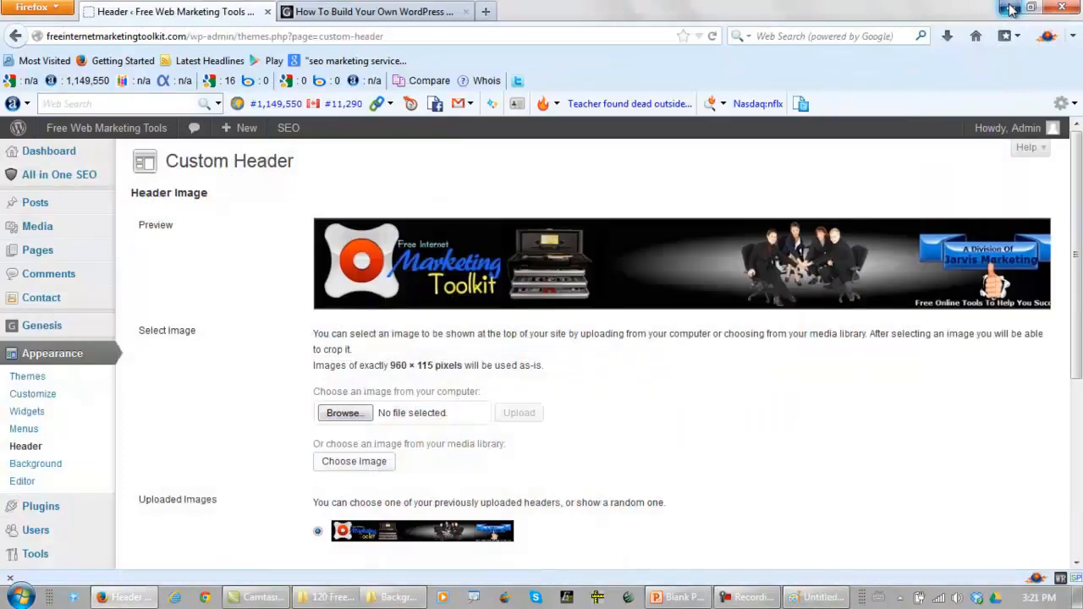
left_click(1009, 8)
right_click(1044, 30)
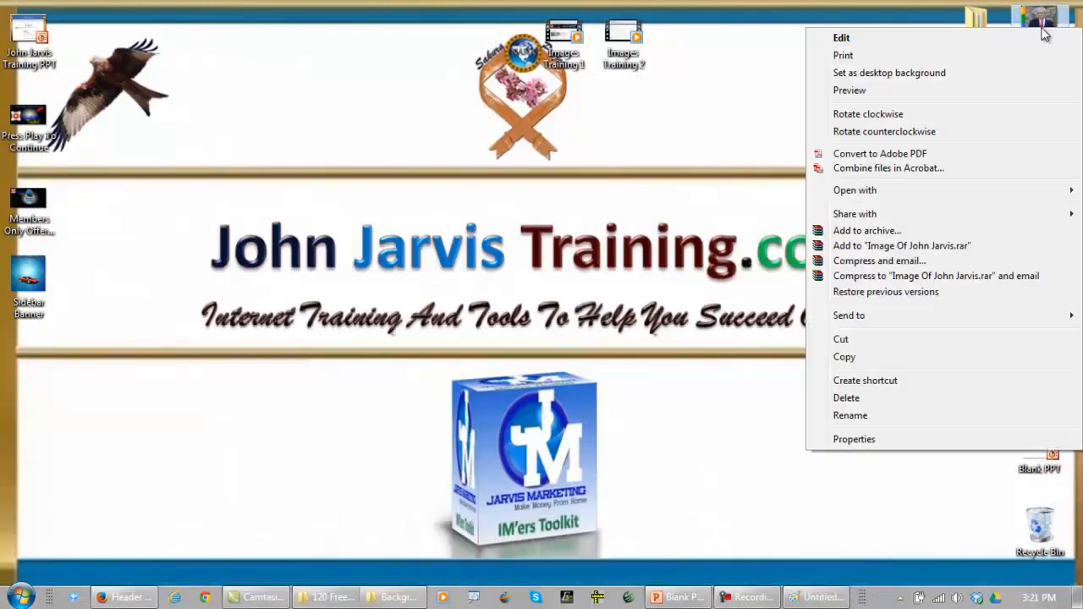
left_click(846, 358)
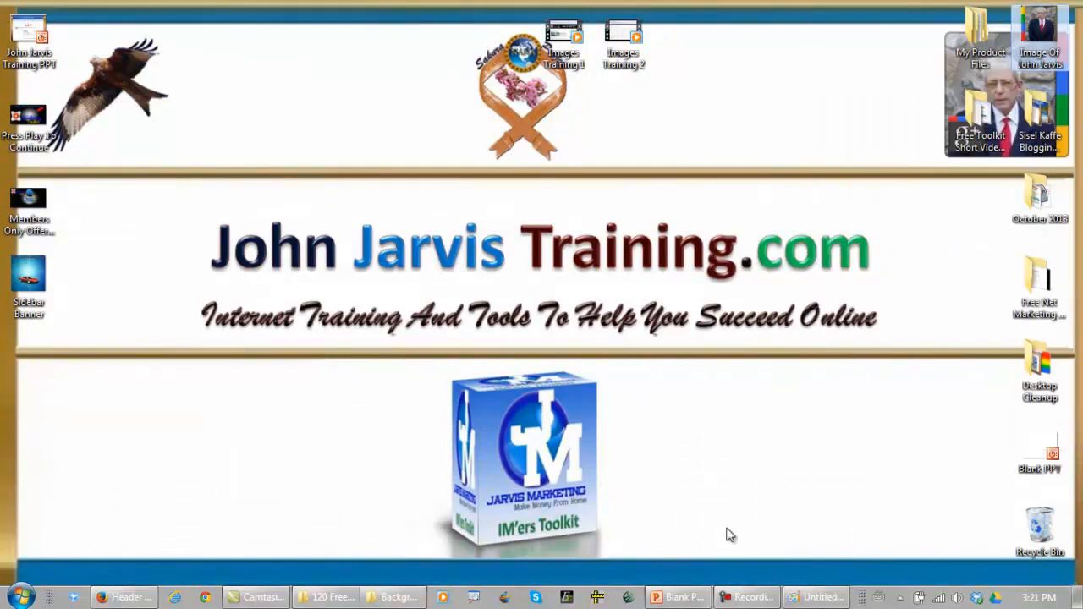
Return to PowerPoint, paste the portrait photo, and place it on the right end of the wood grain banner
left_click(677, 597)
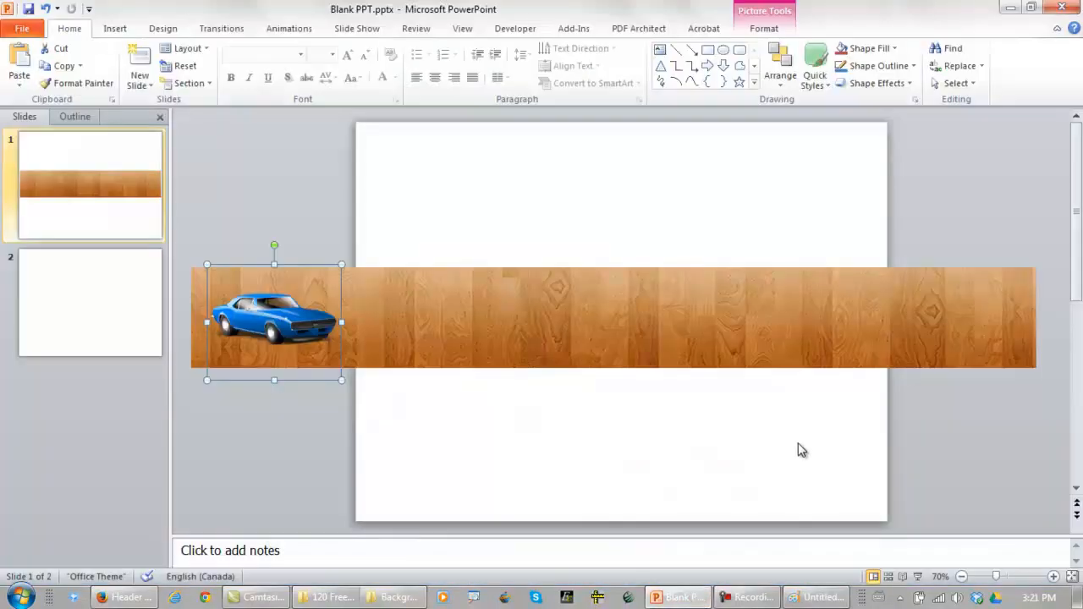
key("ctrl+v")
left_click_drag(631, 330, 998, 320)
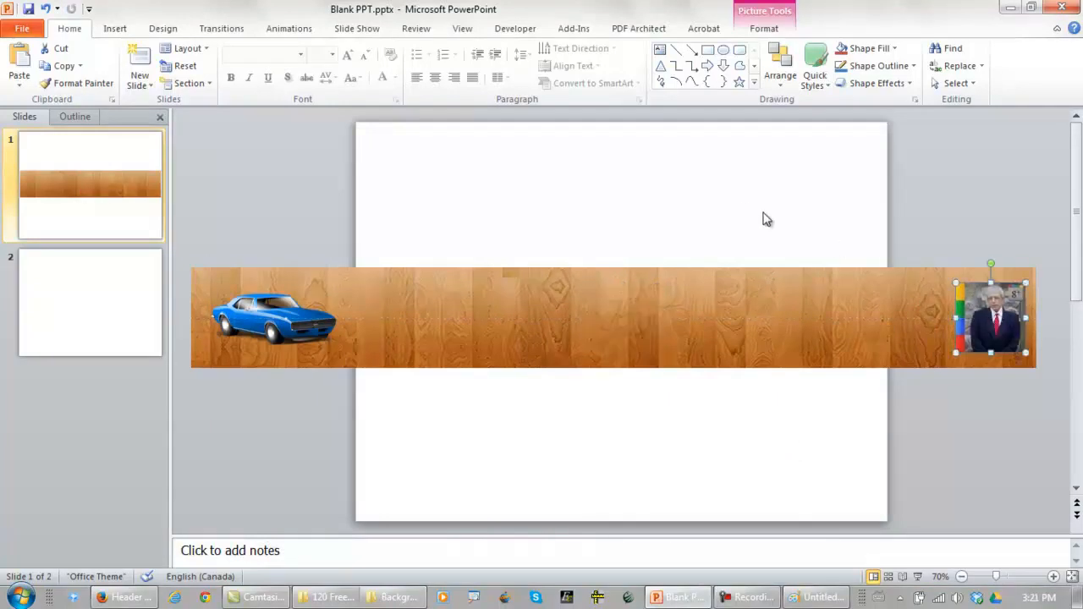
left_click(745, 210)
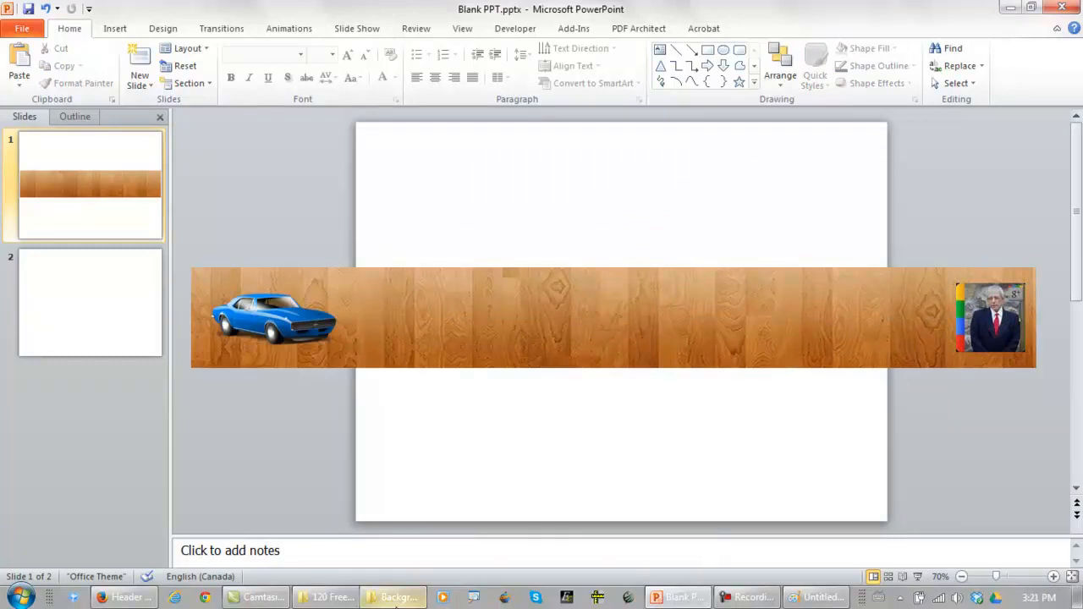
Switch to the 120 Free Images folder and copy the eagle image
left_click(332, 599)
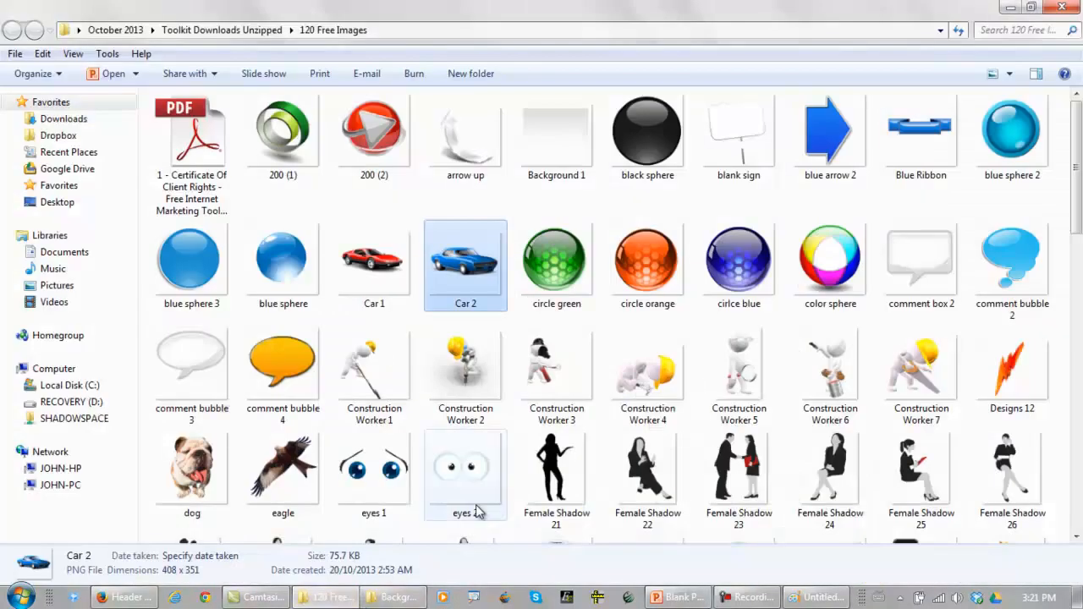
right_click(298, 467)
left_click(347, 362)
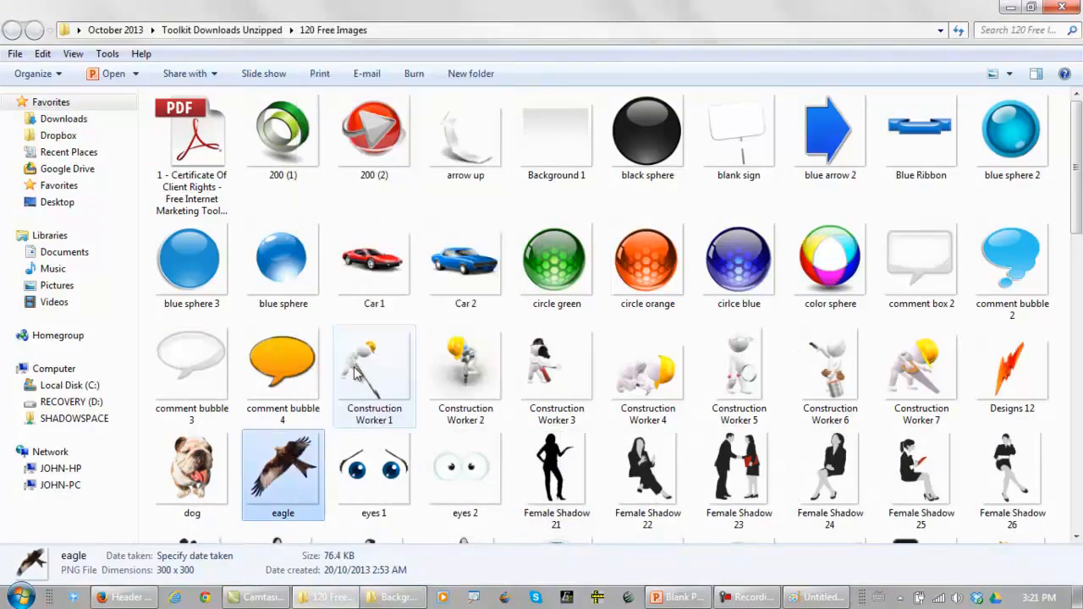
Switch to PowerPoint, paste the eagle, and shrink it to fit on the banner just to the right of the car
left_click(675, 592)
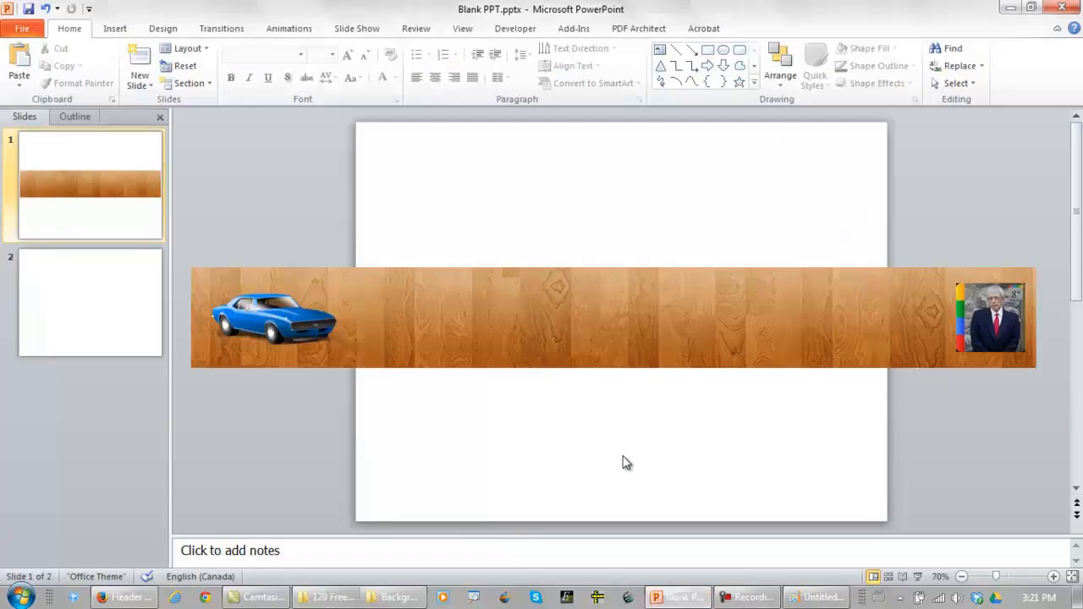
key("ctrl+v")
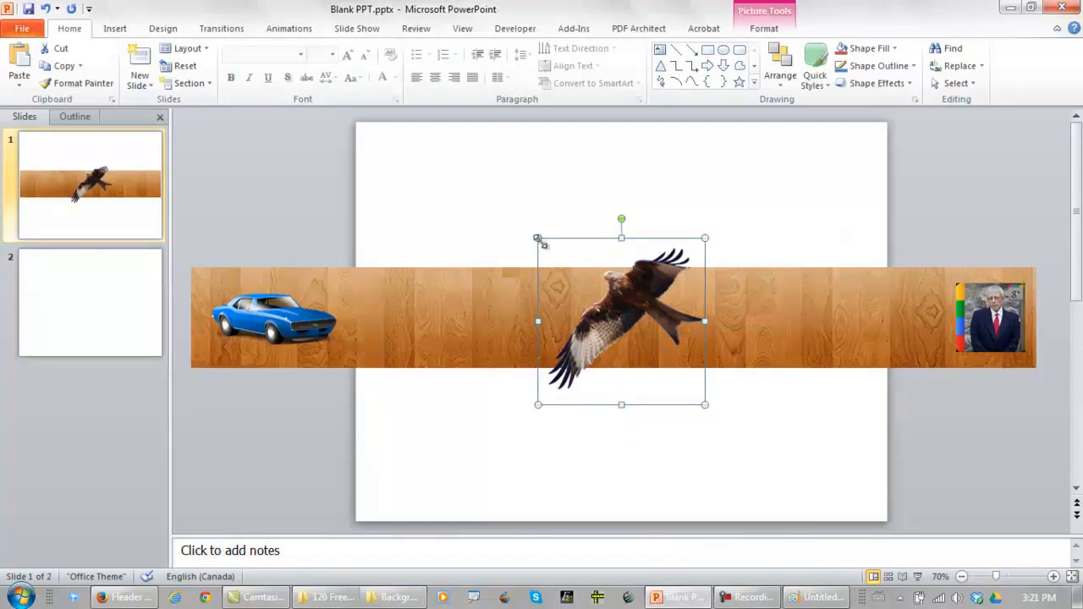
left_click_drag(561, 283, 623, 337)
left_click_drag(652, 371, 438, 328)
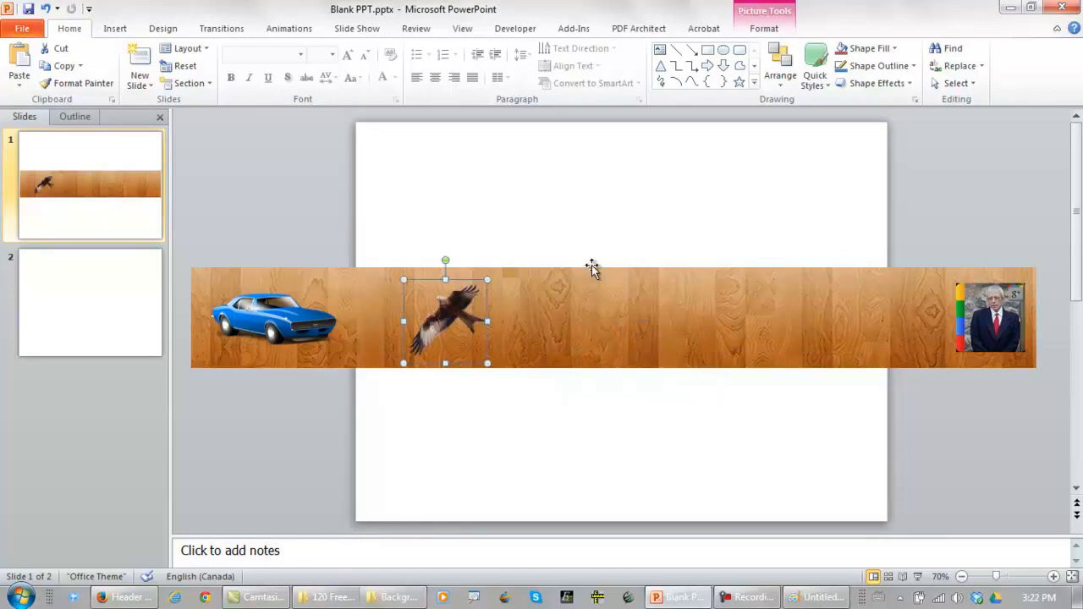
left_click(609, 235)
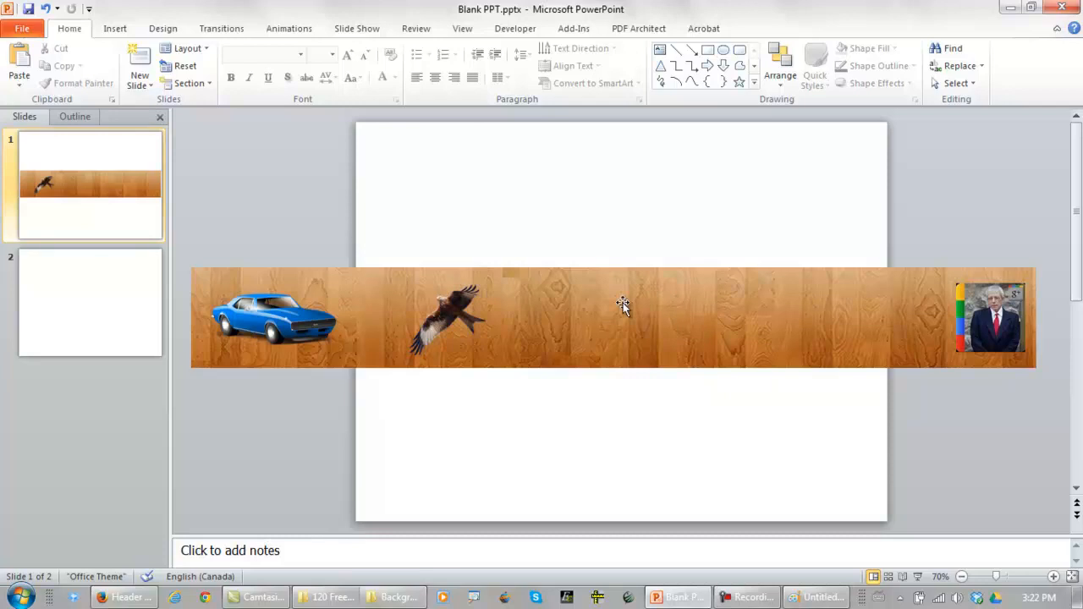
Insert a red-filled WordArt title reading "Free Internet Marketing Toolkit.com" on the banner
left_click(115, 30)
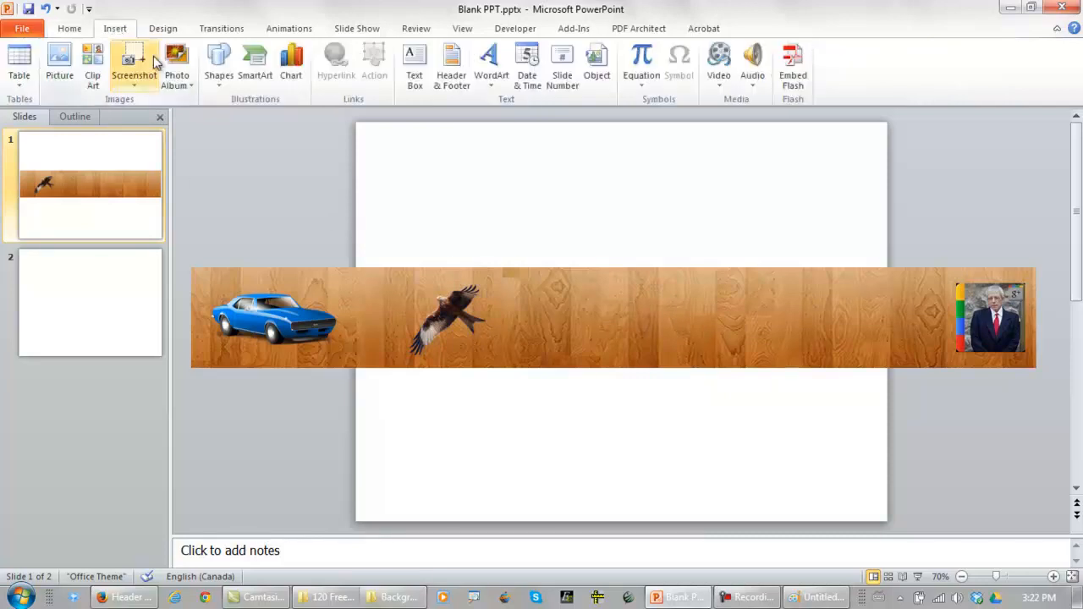
left_click(491, 80)
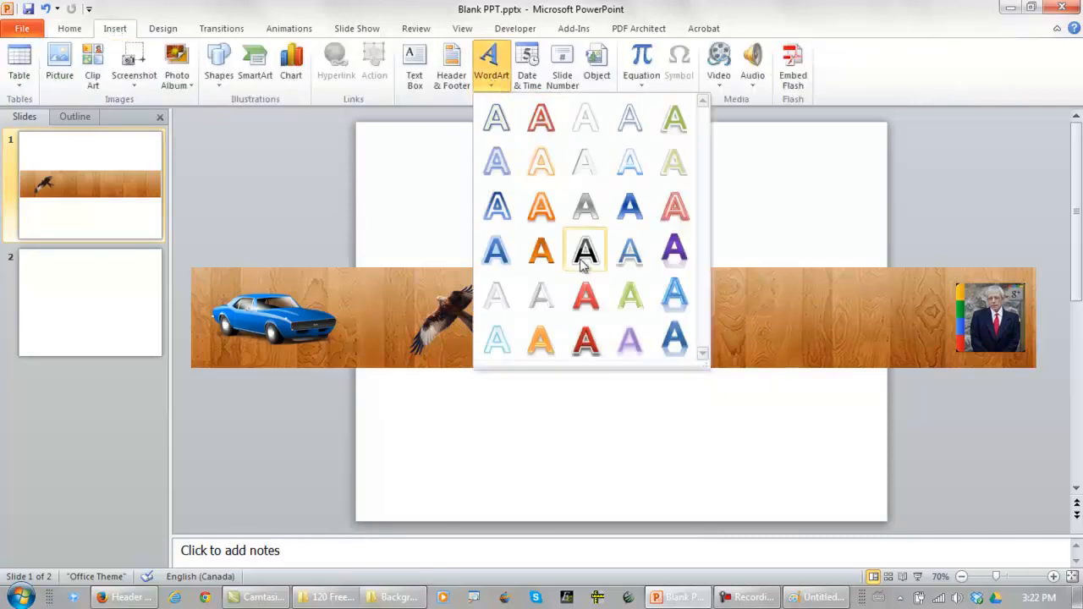
left_click(585, 295)
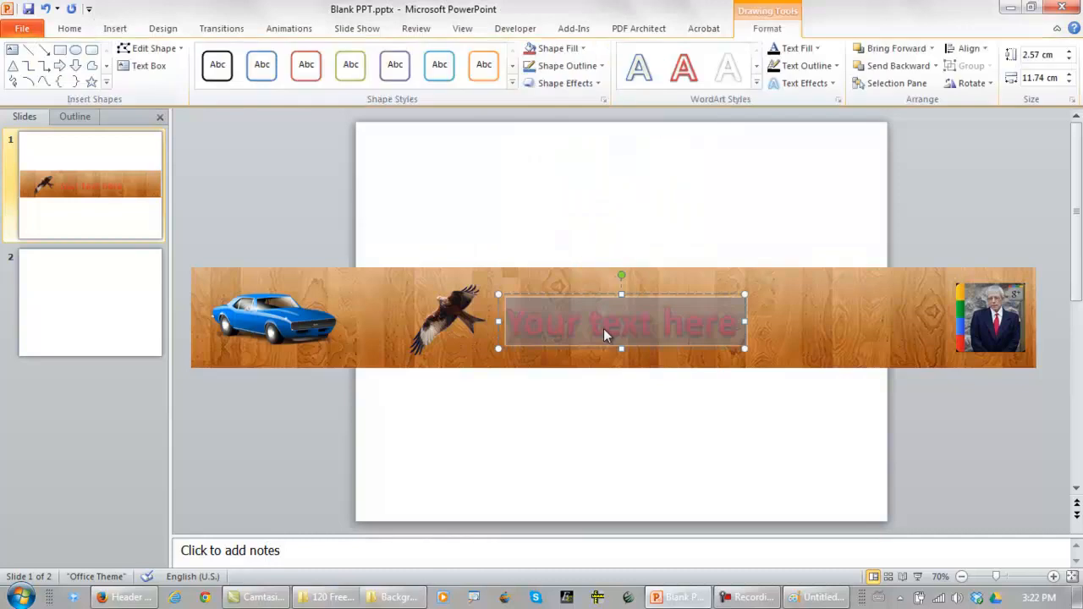
type("Free")
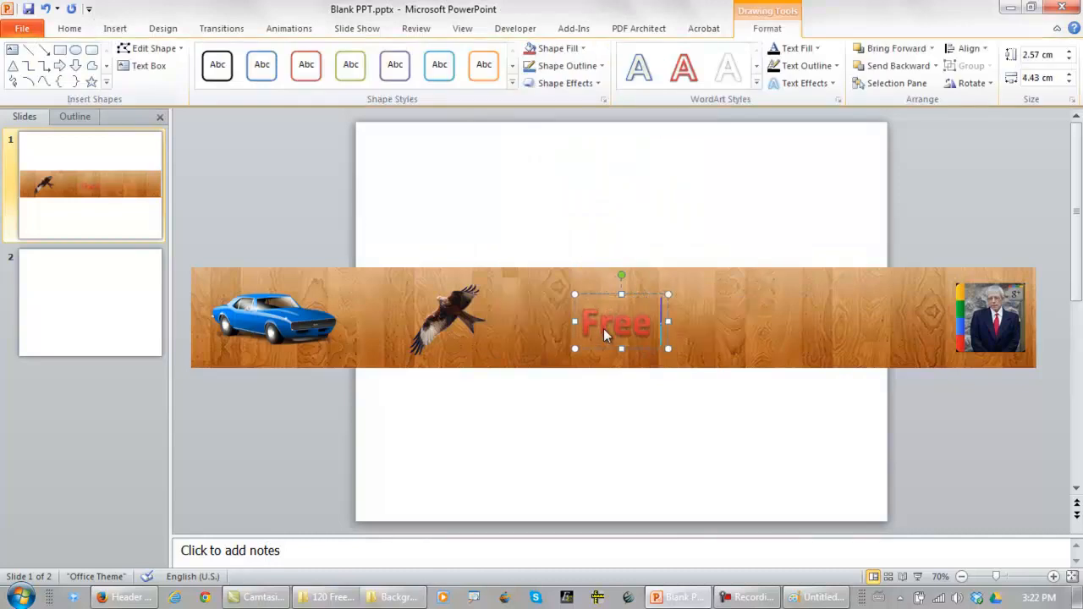
type(" Internet")
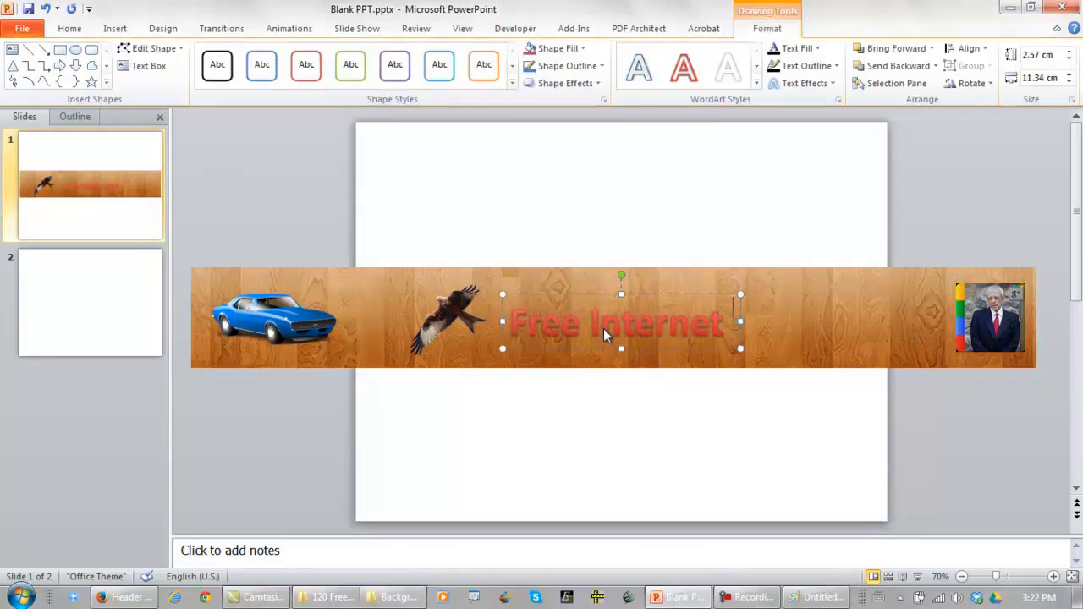
type(" Marketing")
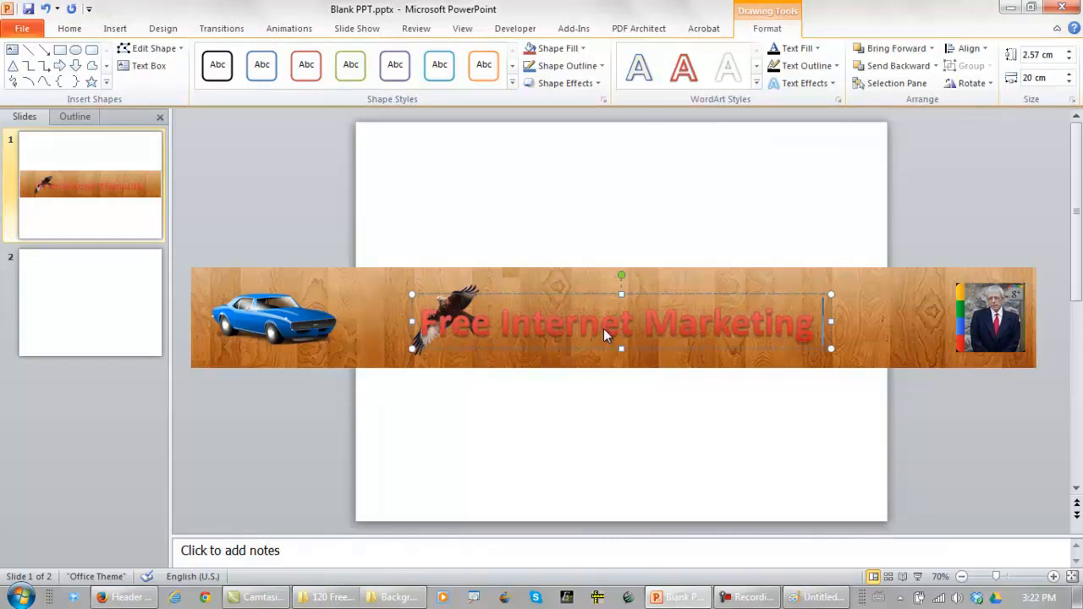
type(" Toolkit")
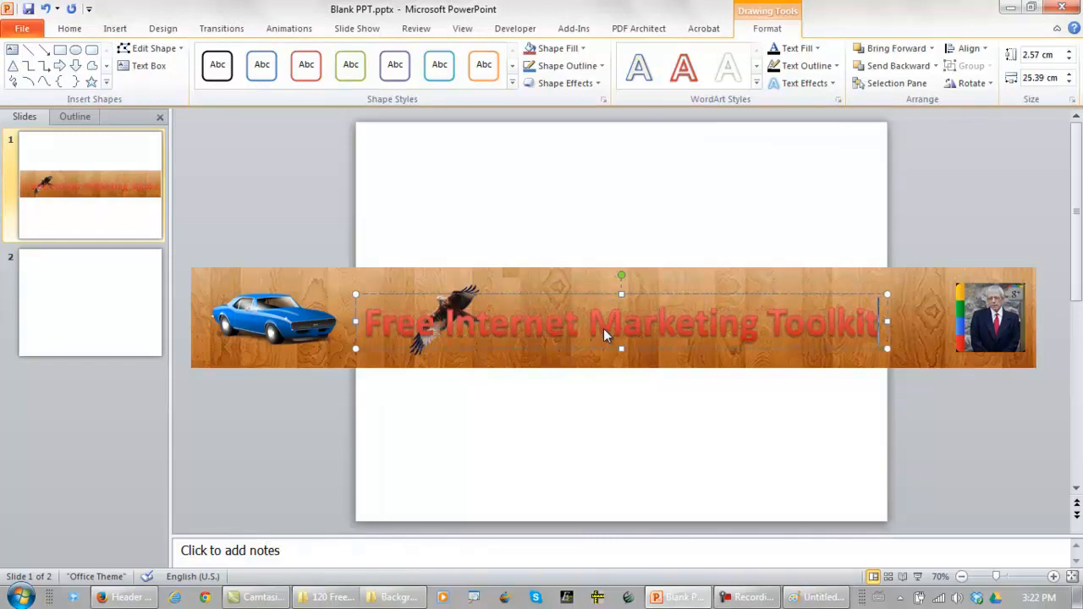
type(".co")
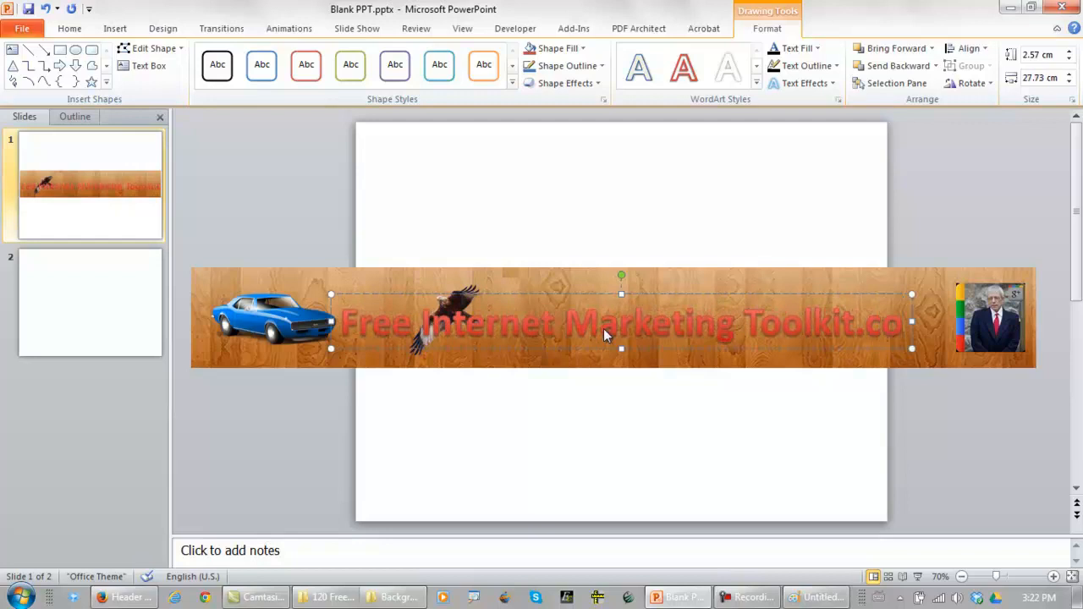
type("m")
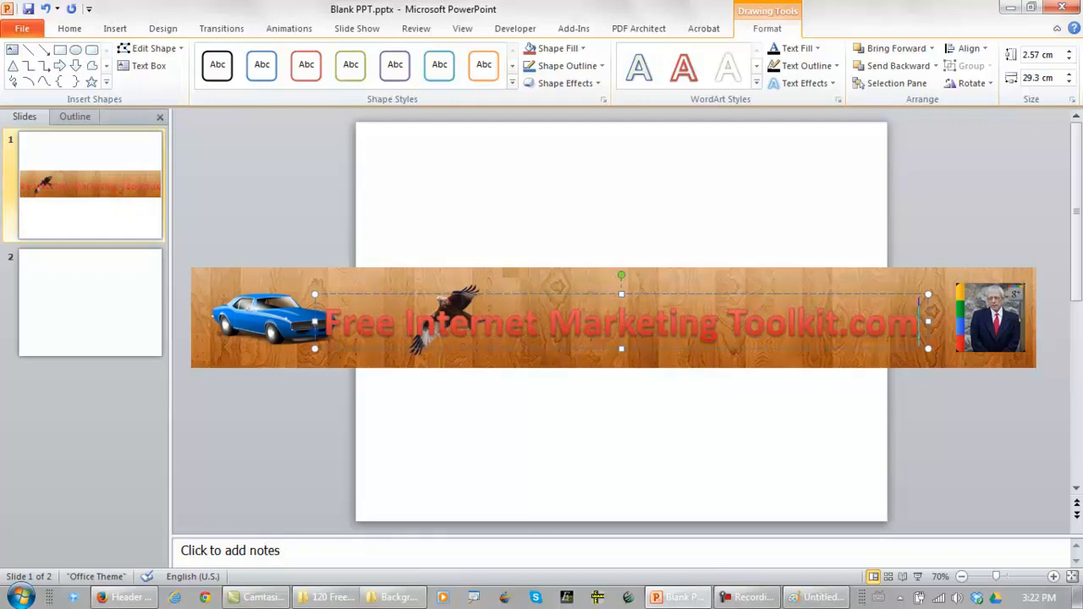
Change the entire WordArt title's font colour to standard dark blue and its font size to 44
key("ctrl+shift+Left")
key("ctrl+shift+Left")
key("ctrl+shift+Left")
key("ctrl+shift+Left")
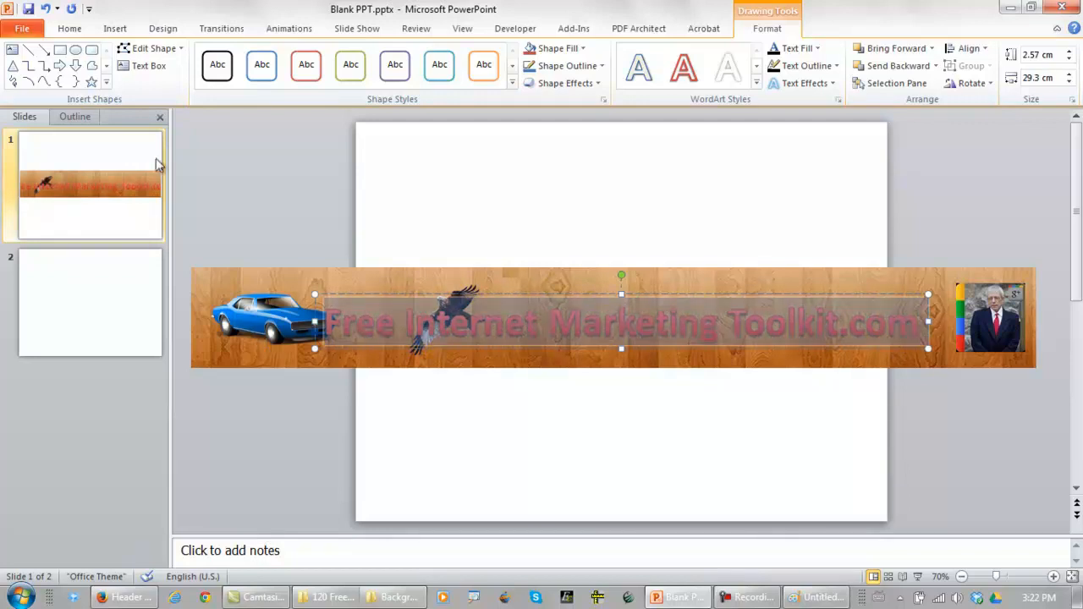
left_click(71, 29)
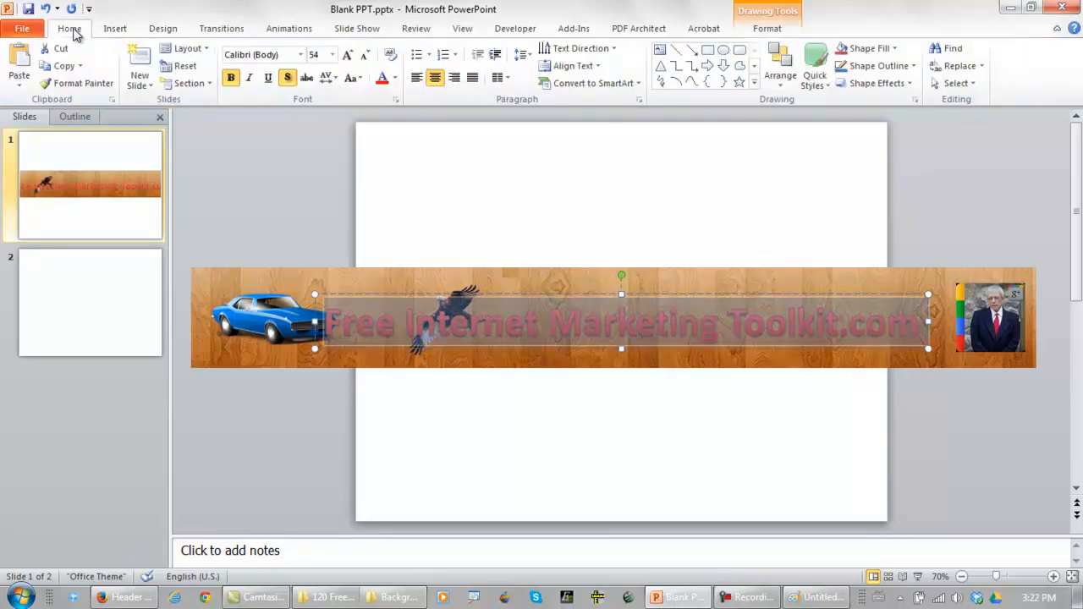
left_click(395, 79)
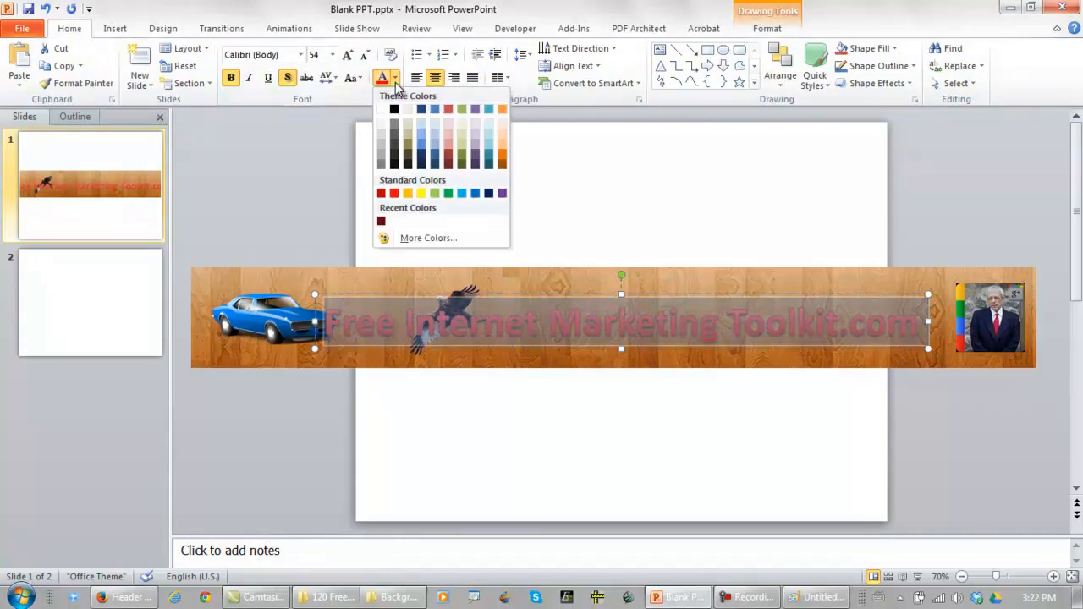
left_click(489, 193)
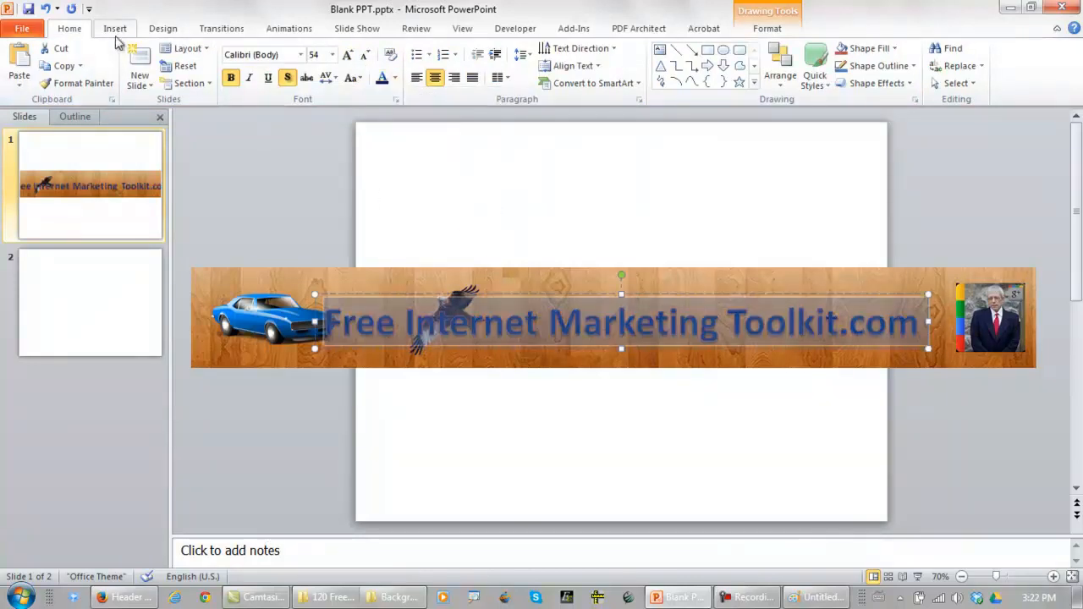
left_click(334, 56)
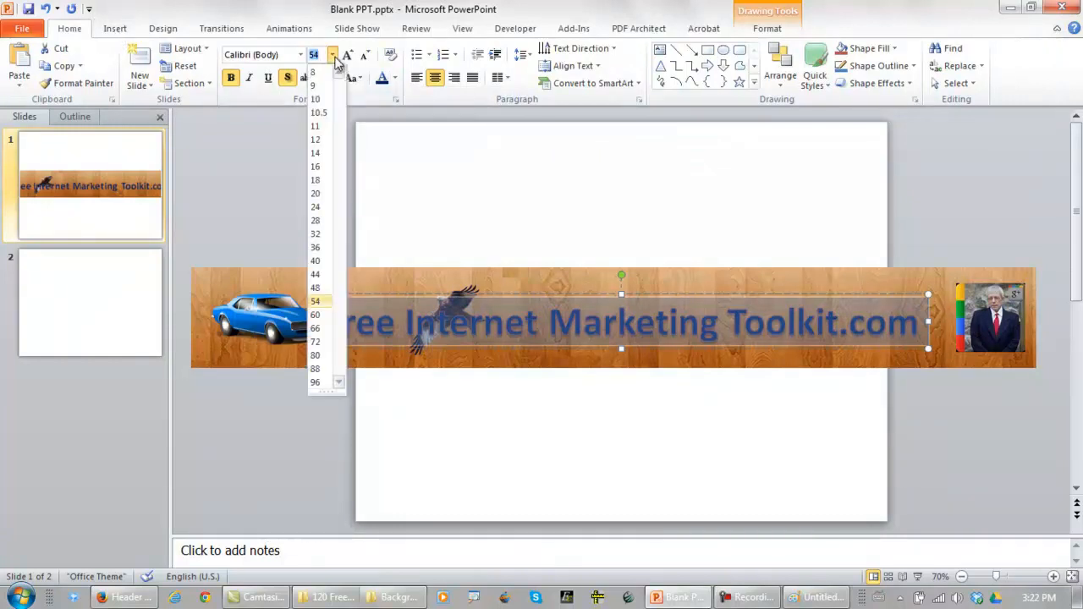
left_click(315, 275)
Move the WordArt title to the banner's upper edge, between the eagle and the portrait photo
left_click(517, 345)
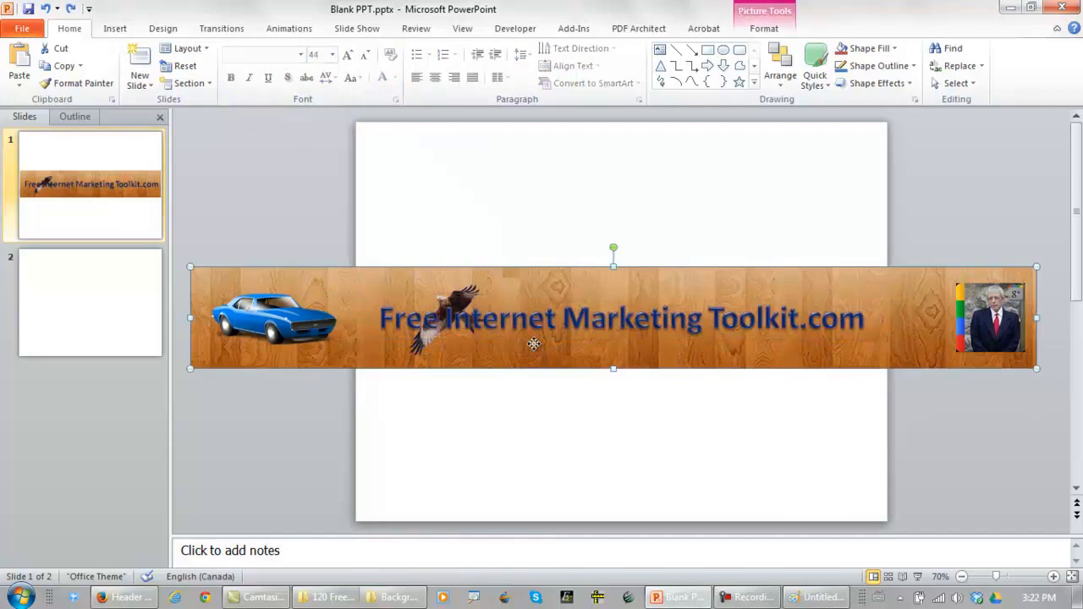
left_click(535, 338)
left_click_drag(534, 342, 618, 316)
Reduce the whole title's font size to 40 and shift it slightly right into the gap between the eagle and the portrait
left_click_drag(948, 292, 783, 313)
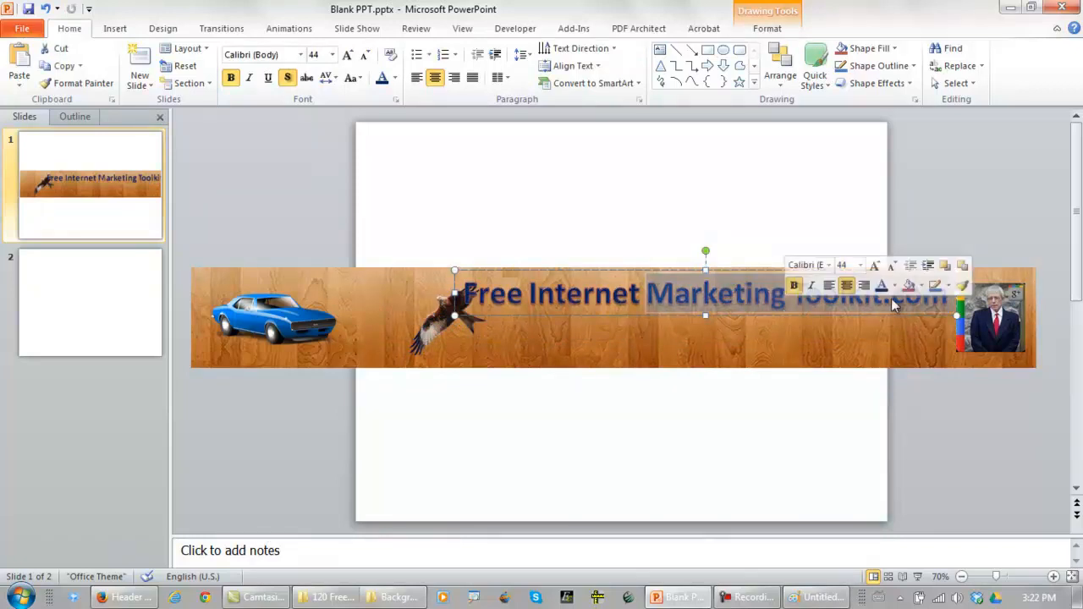
left_click(935, 296)
left_click_drag(934, 297, 461, 296)
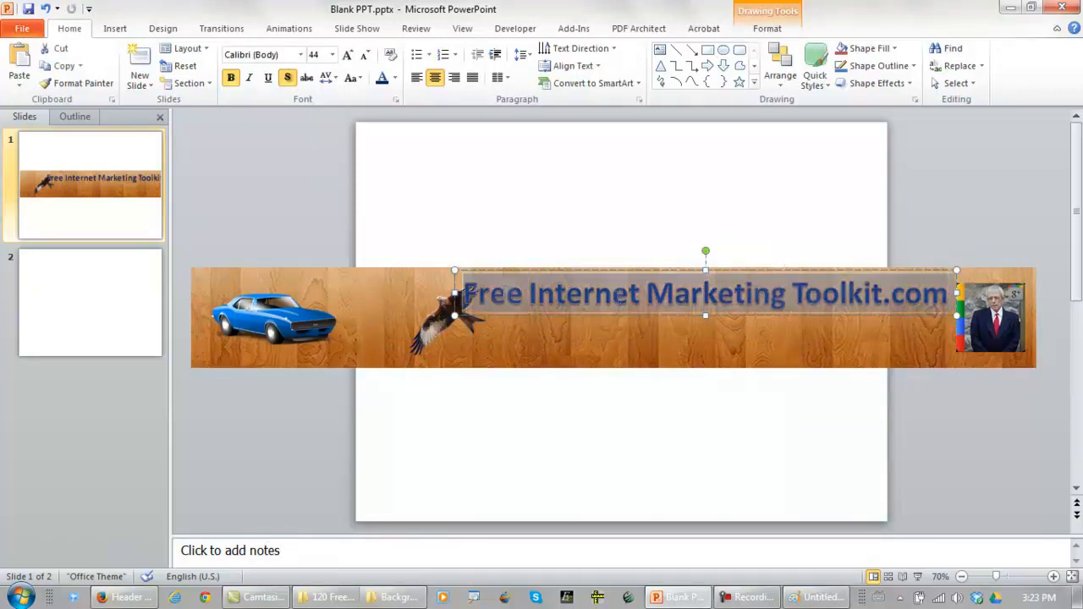
left_click(332, 54)
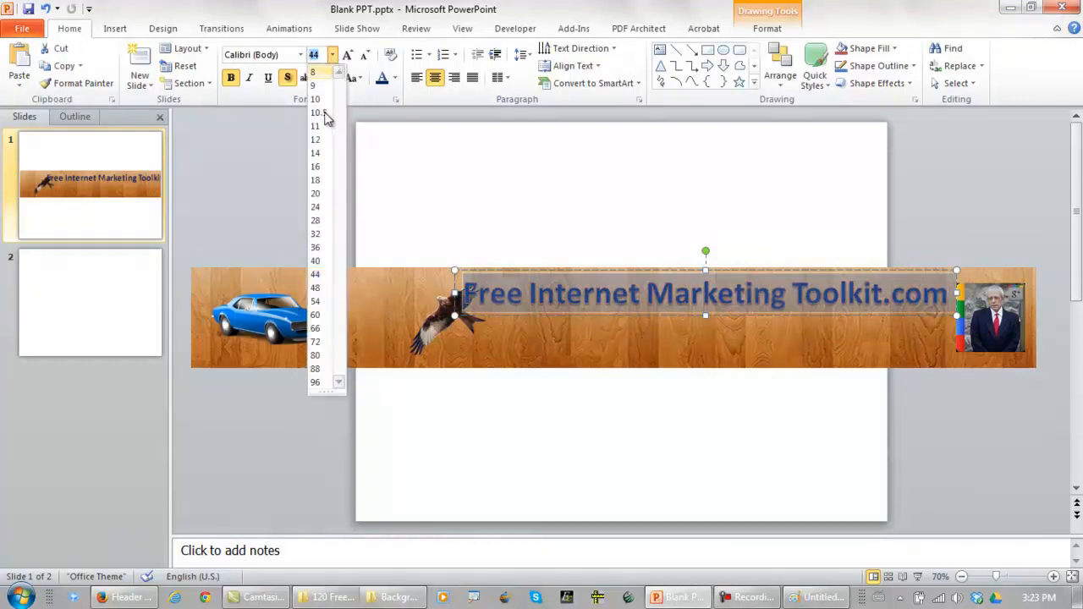
left_click(320, 268)
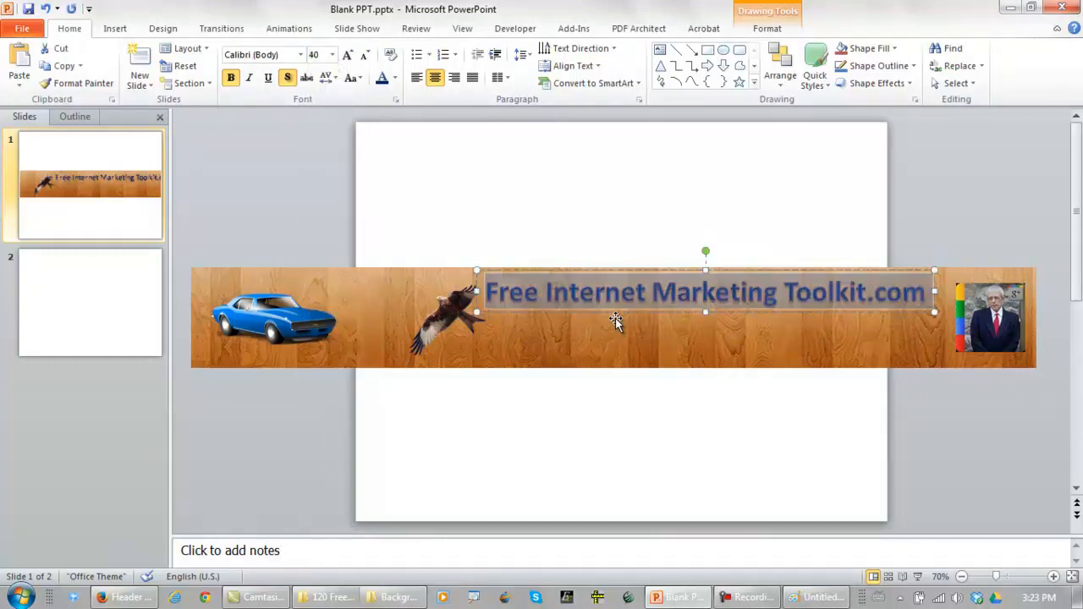
left_click(615, 314)
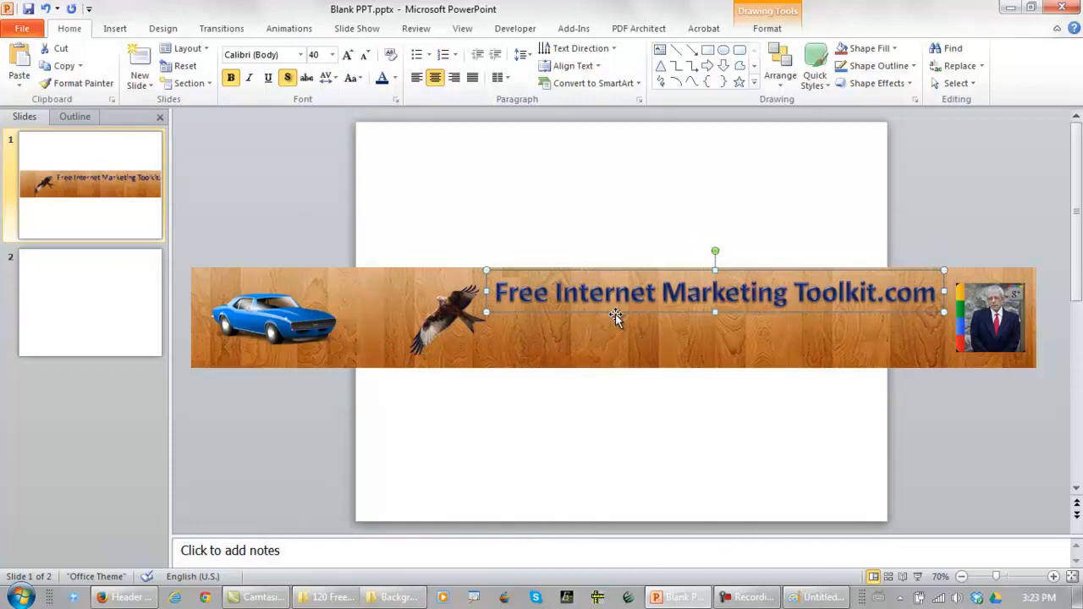
left_click(618, 429)
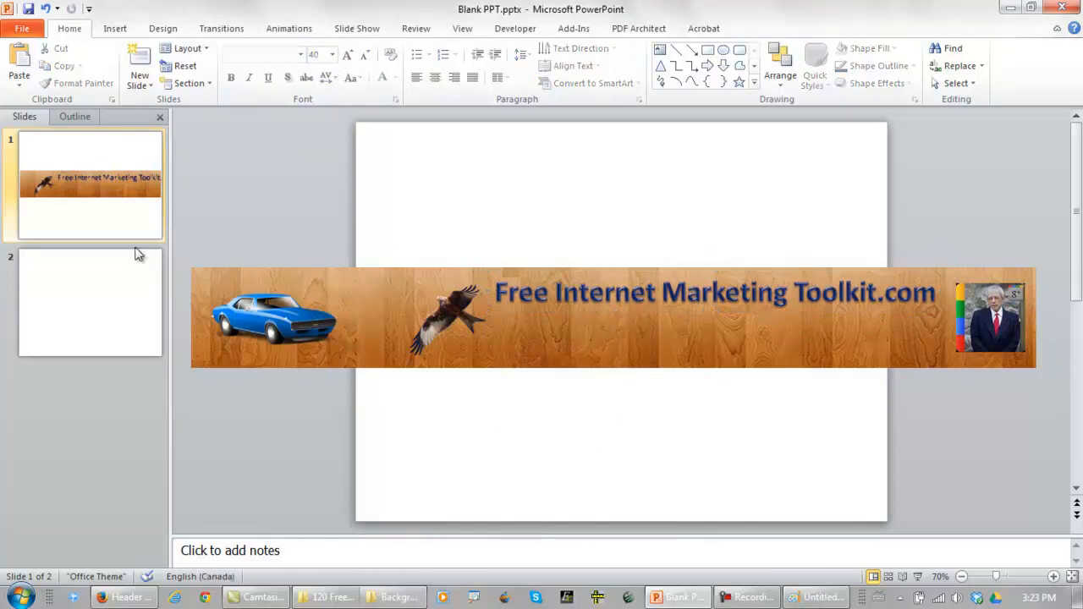
Copy the banner with all its pictures and title, paste it into Paint, and nudge it up to the canvas's upper edge
left_click_drag(178, 243, 1054, 438)
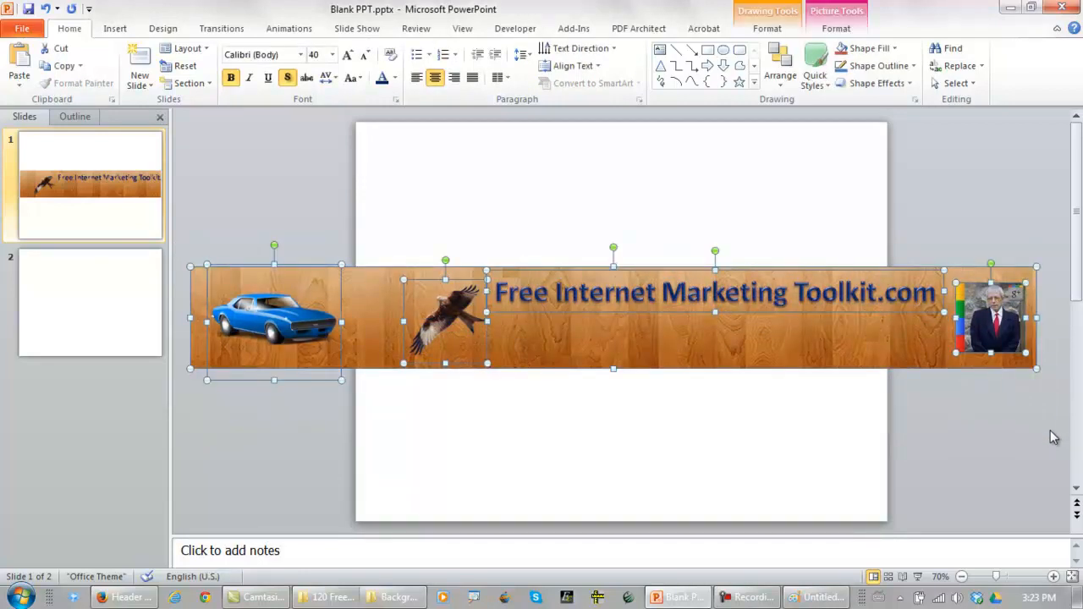
left_click(816, 597)
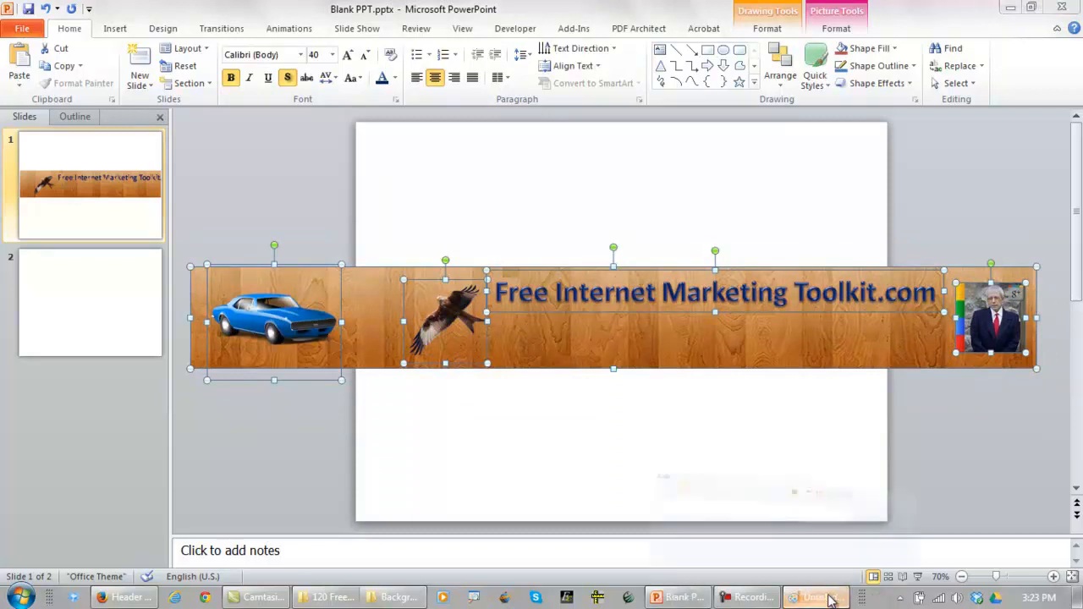
key("ctrl+v")
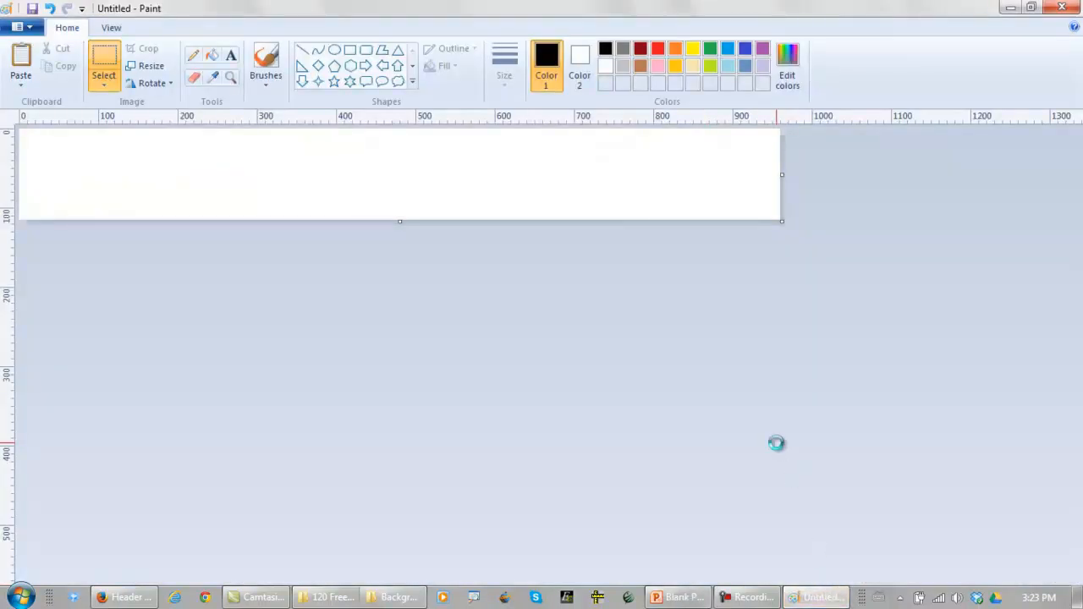
key("Up")
key("Up")
key("Up")
key("Up")
key("Up")
key("Up")
key("Up")
key("Up")
key("Up")
key("Down")
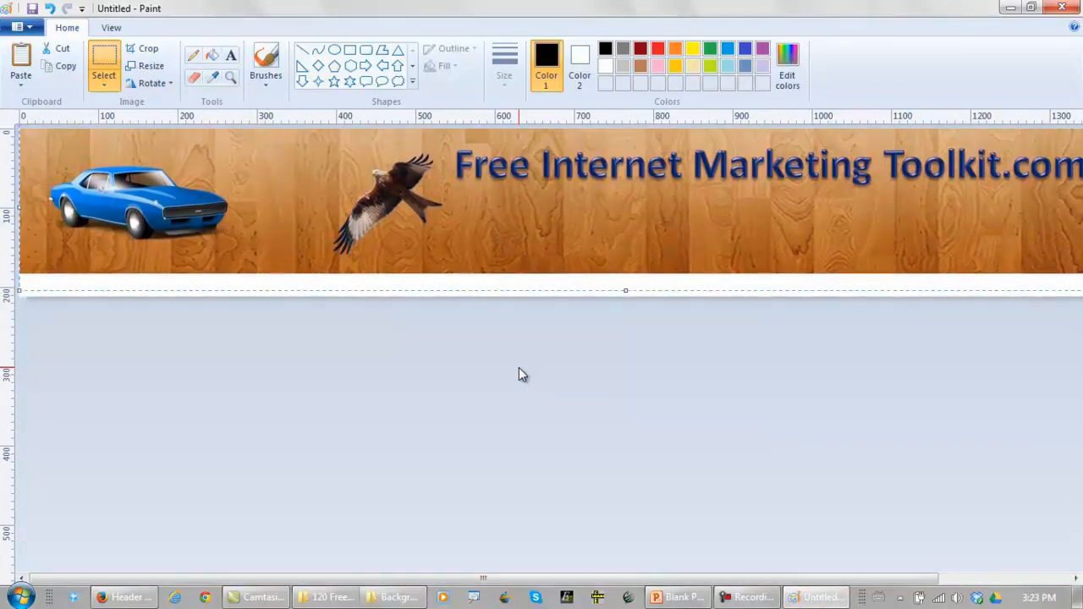
Trim the Paint canvas's lower edge to remove the white strip beneath the banner
left_click(519, 367)
left_click_drag(626, 296, 627, 273)
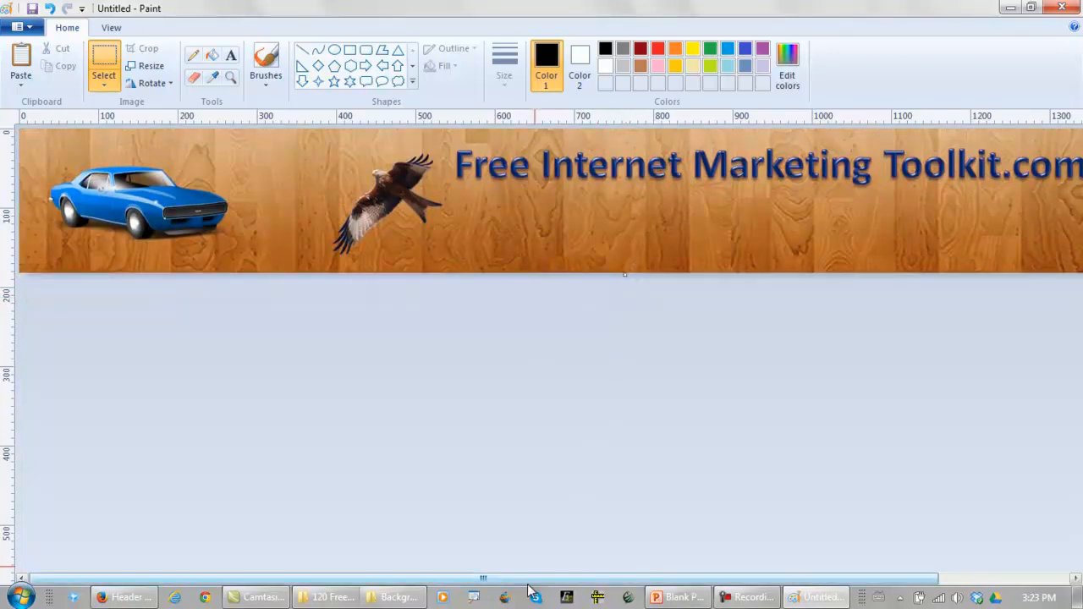
mouse_move(527, 582)
left_mouse_down()
mouse_move(658, 582)
mouse_move(512, 582)
left_mouse_up()
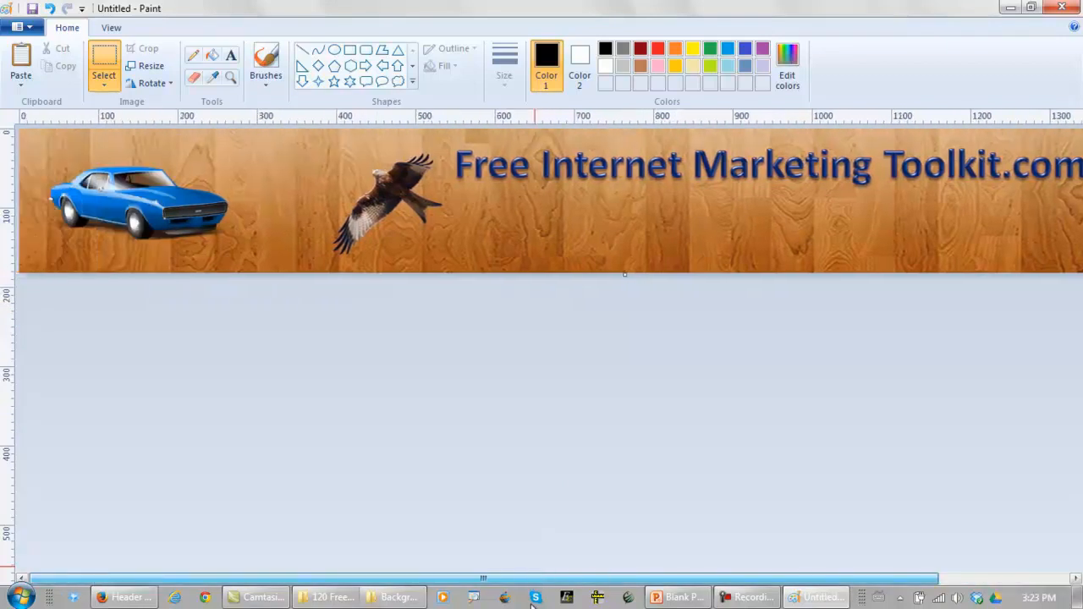
Resize the image to 960 × 115 pixels without maintaining the aspect ratio
left_click(149, 66)
left_click(175, 124)
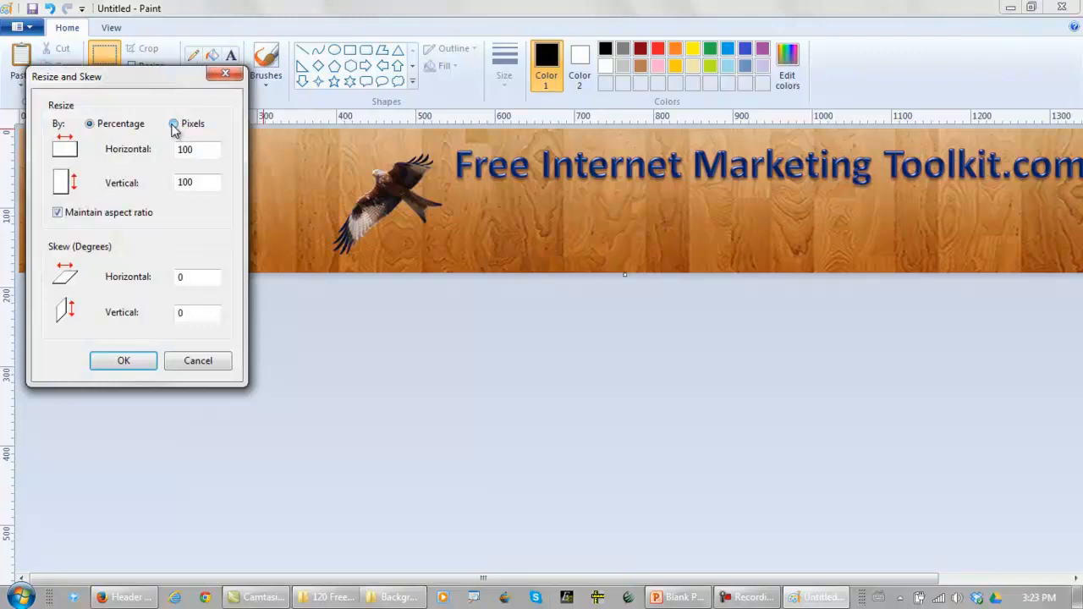
key("Tab")
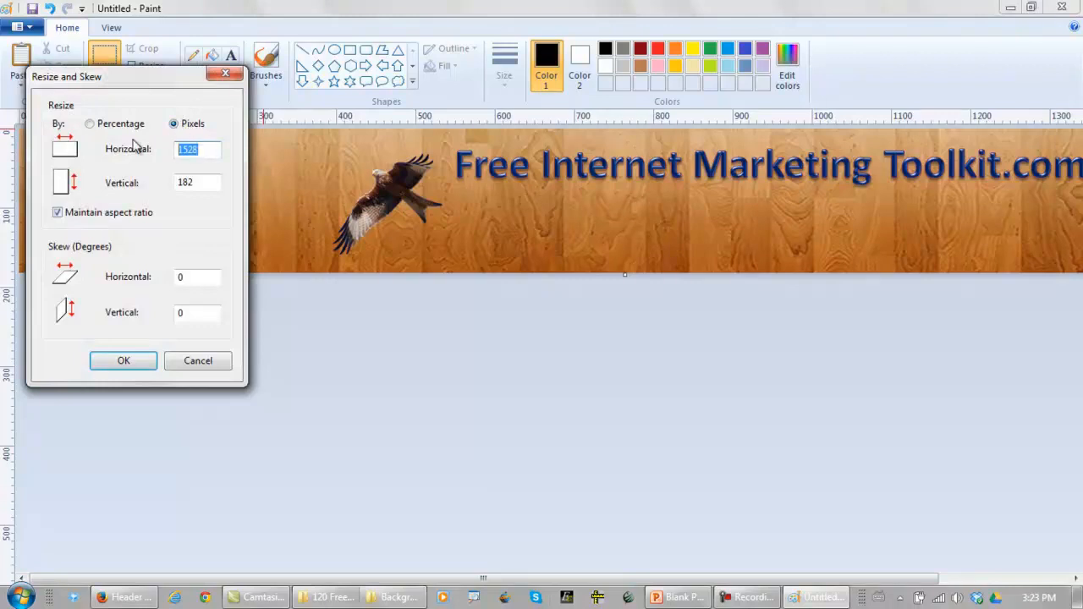
type("960")
left_click(58, 213)
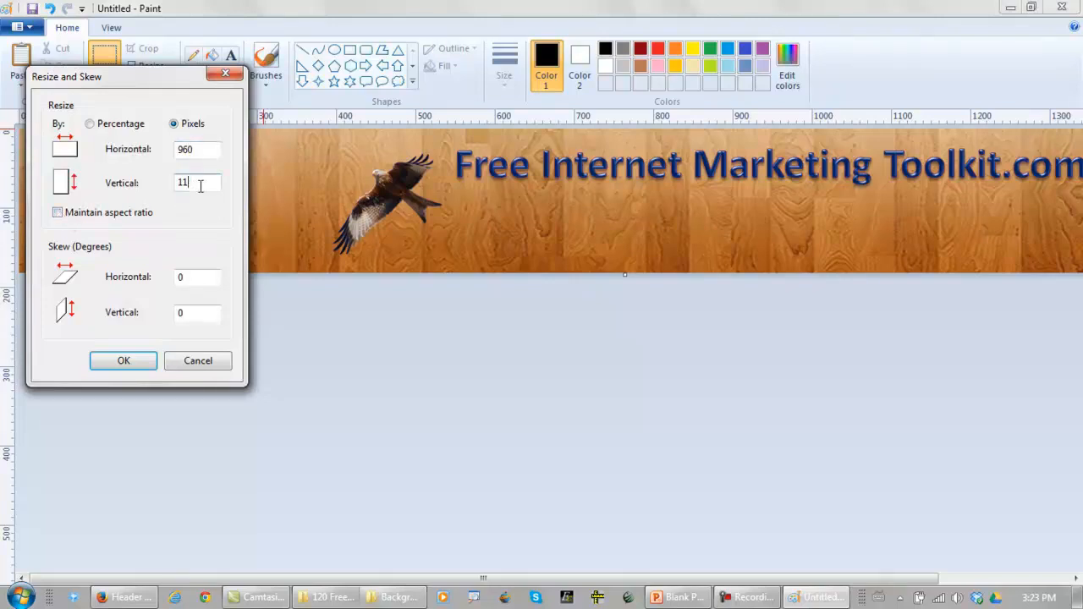
left_click(123, 365)
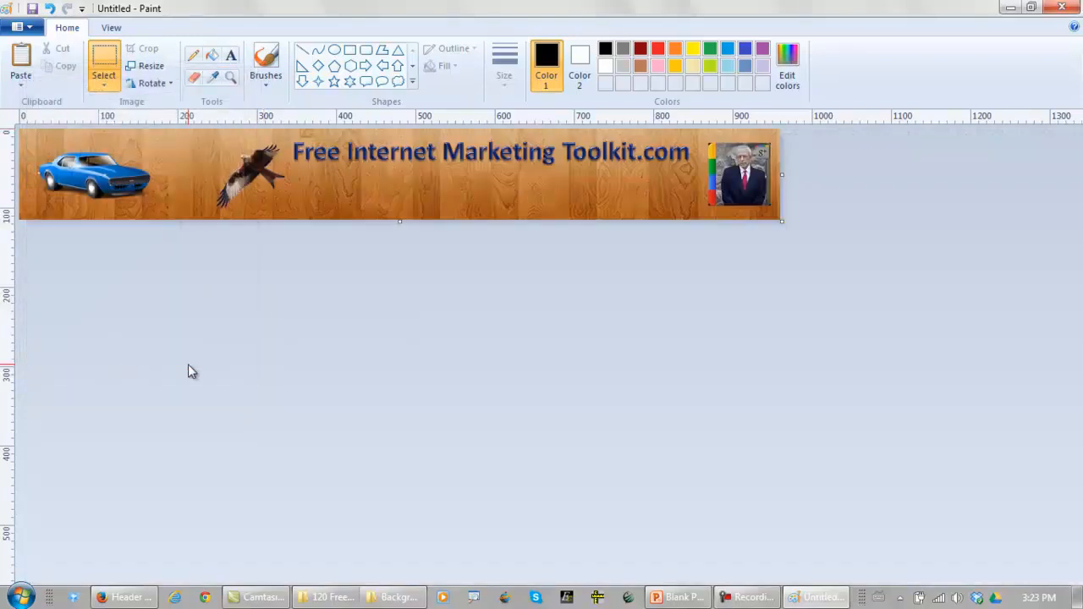
Save the image to the Desktop as a JPEG named Header and close Paint
left_click(24, 27)
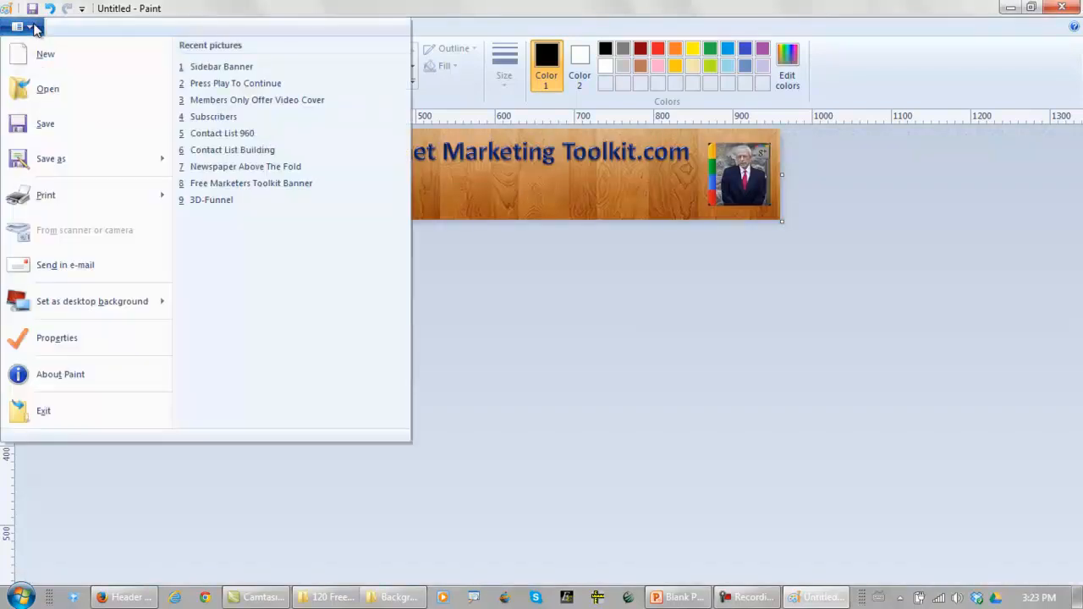
mouse_move(61, 161)
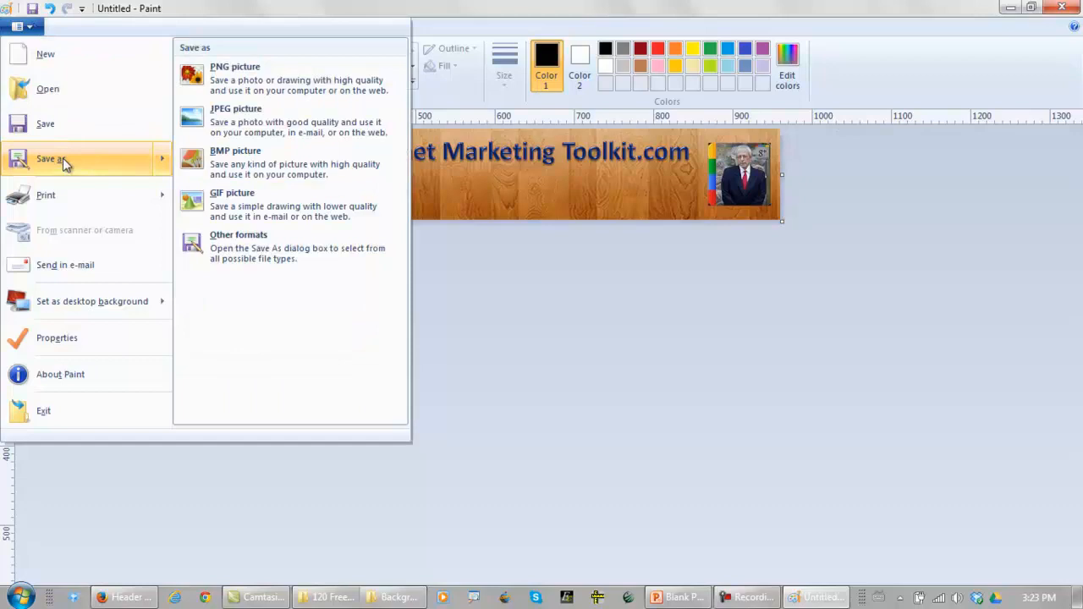
left_click(222, 126)
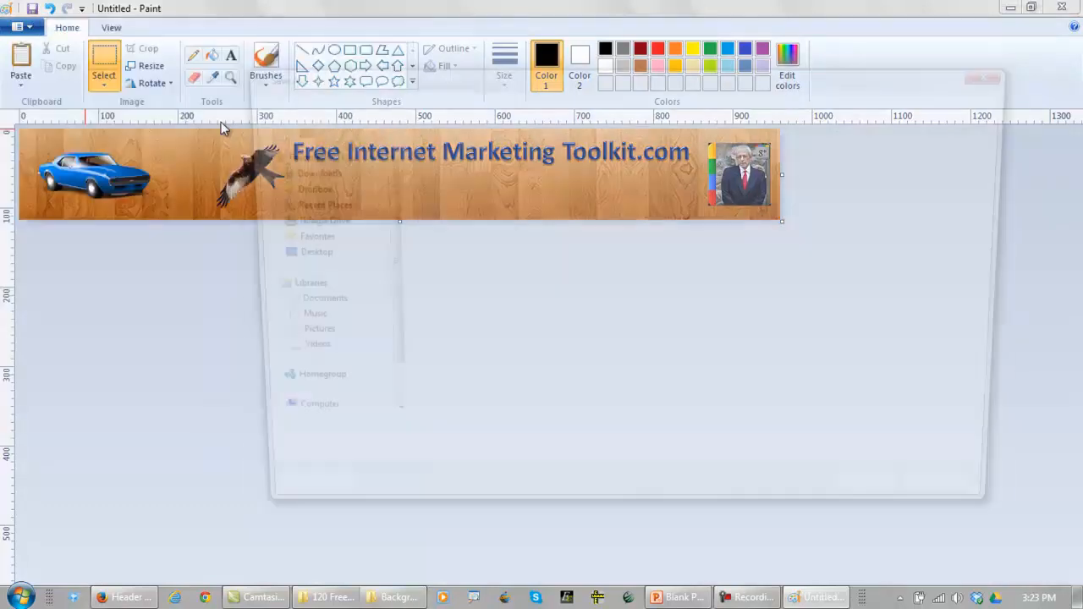
type("Header")
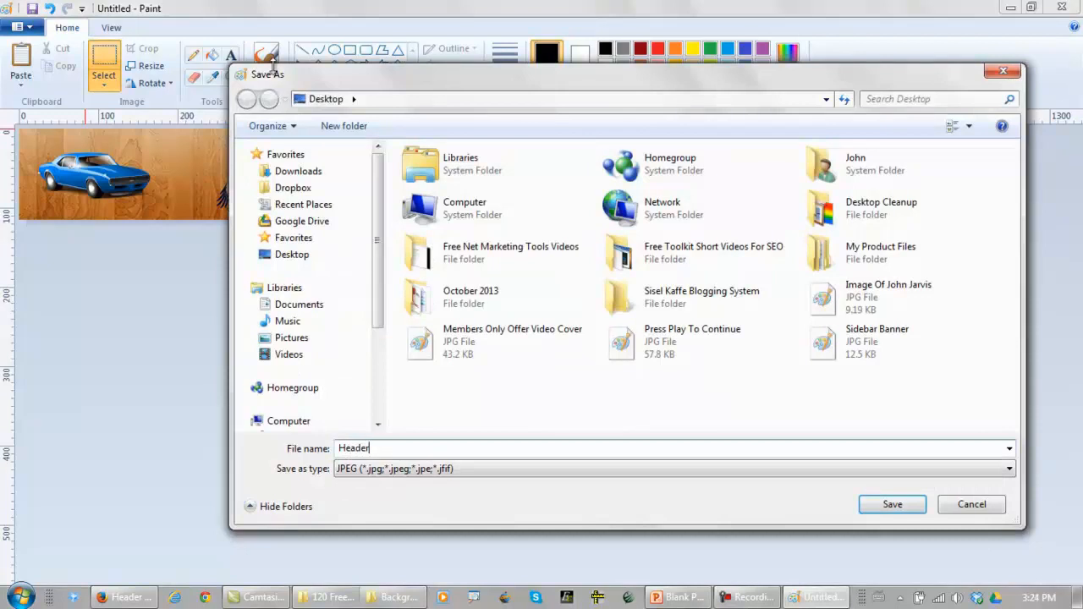
left_click(297, 259)
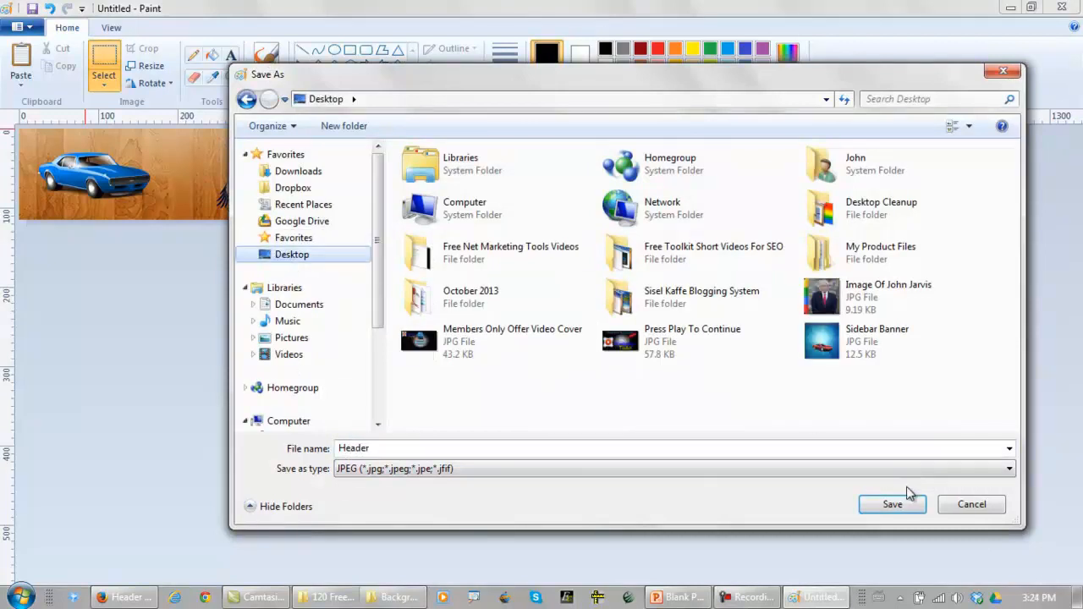
left_click(895, 506)
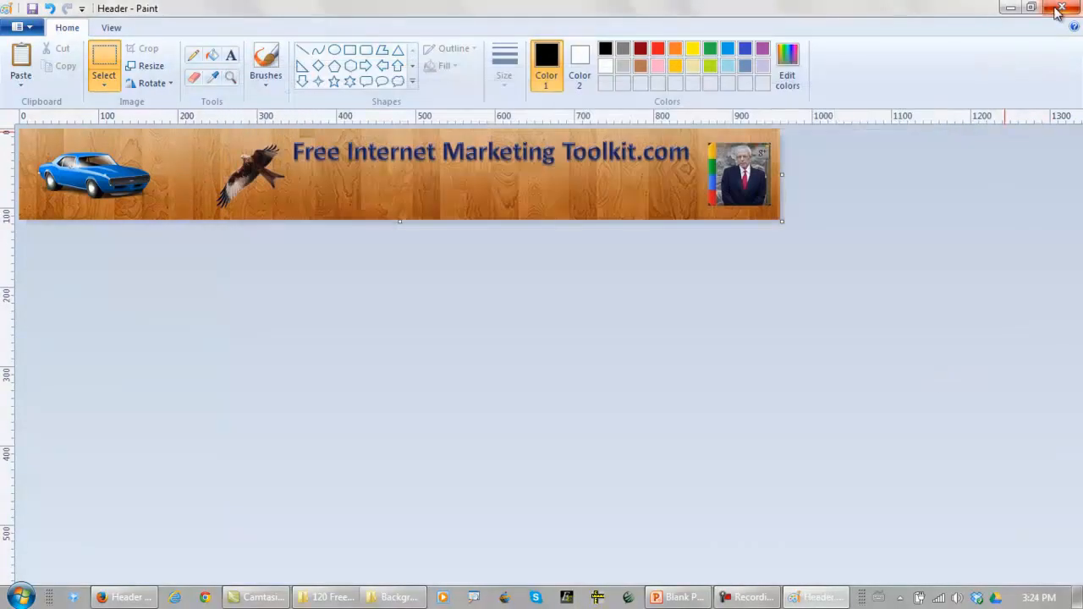
left_click(1052, 13)
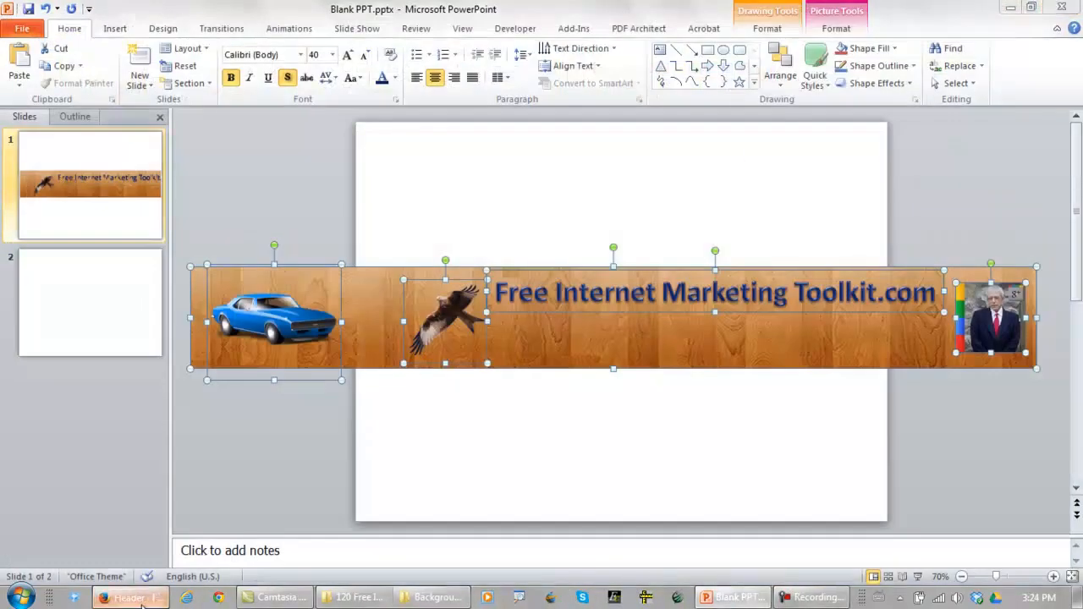
Switch to Firefox, upload Header.jpg from the Desktop as the WordPress custom header image, and save the changes
left_click(142, 604)
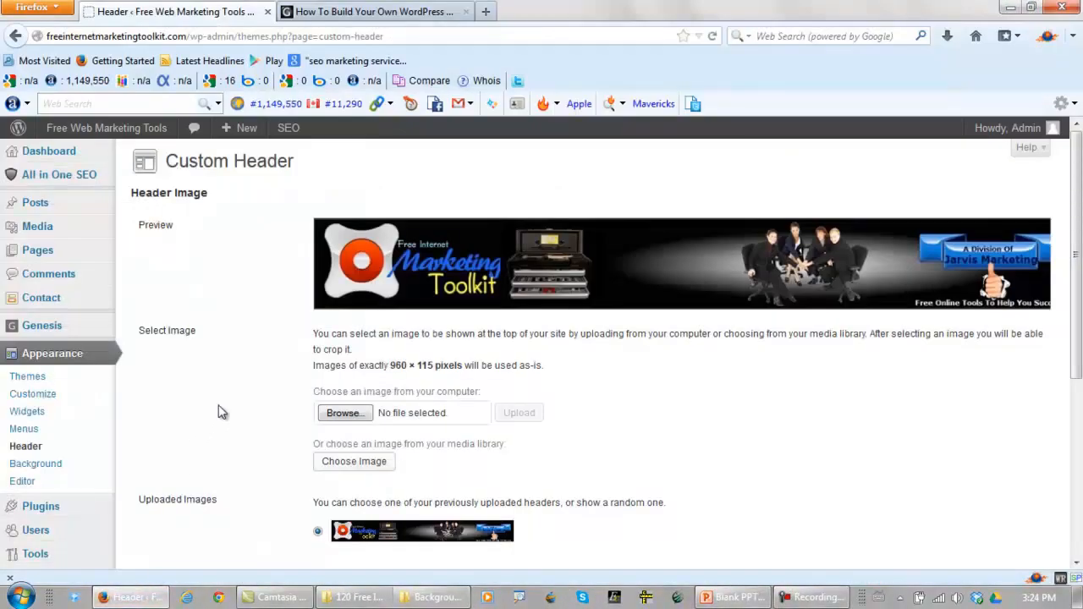
left_click(344, 416)
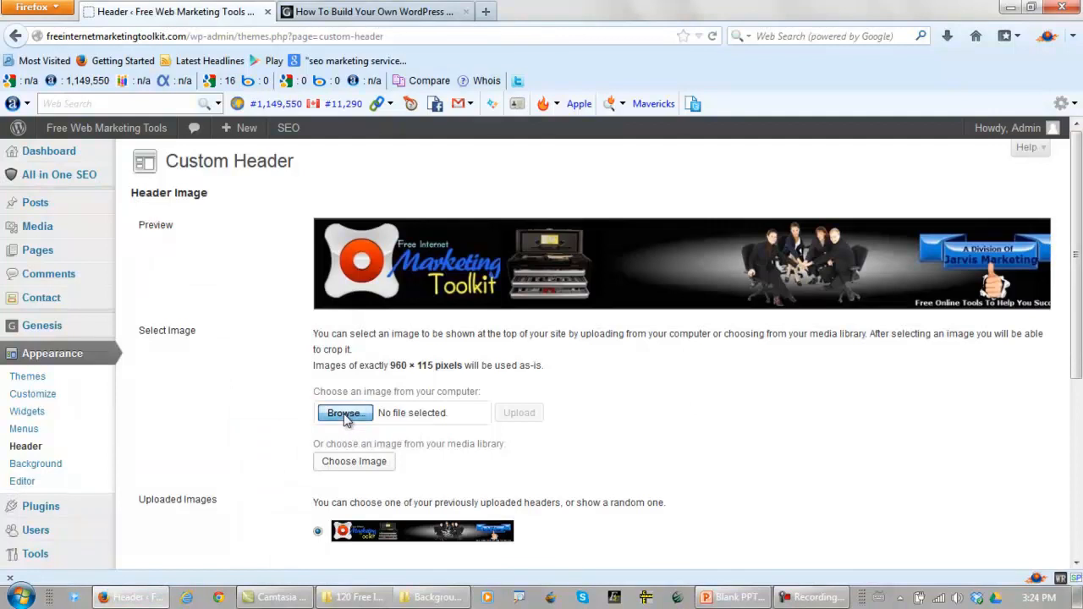
left_click(275, 246)
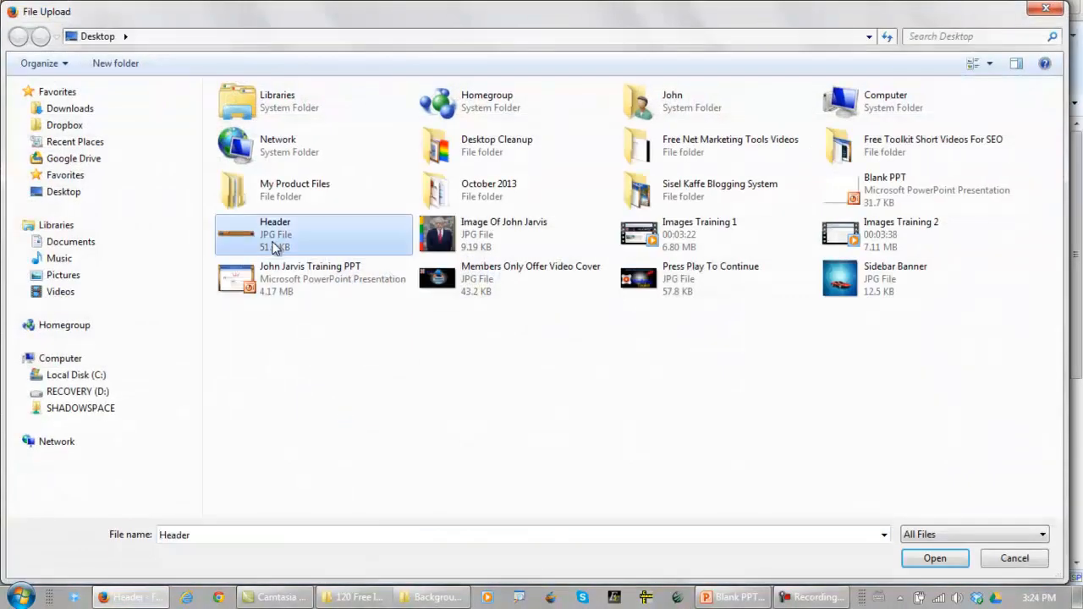
left_click(923, 563)
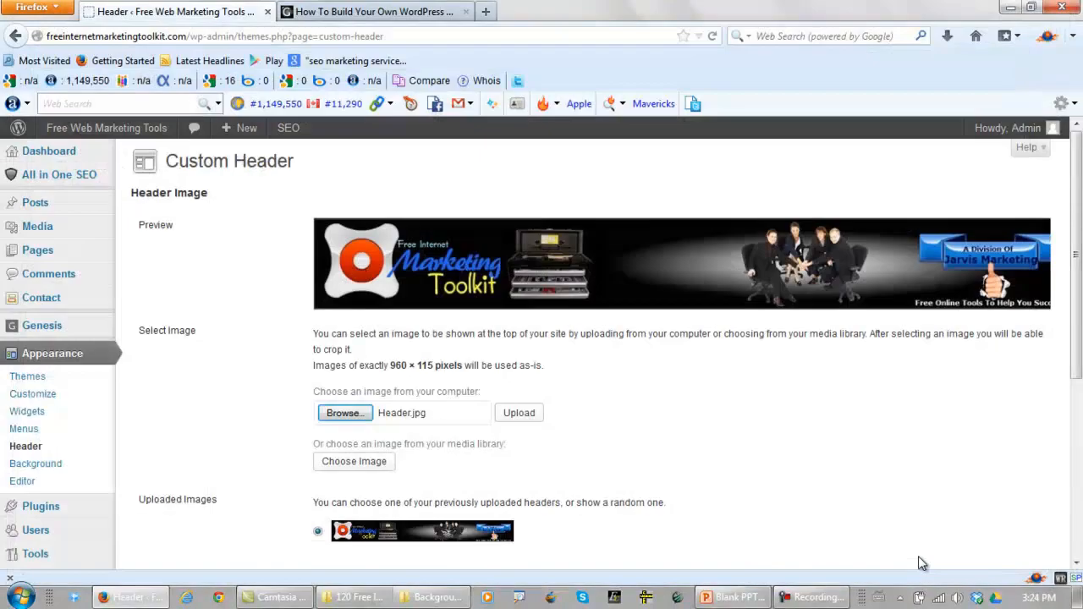
left_click(521, 415)
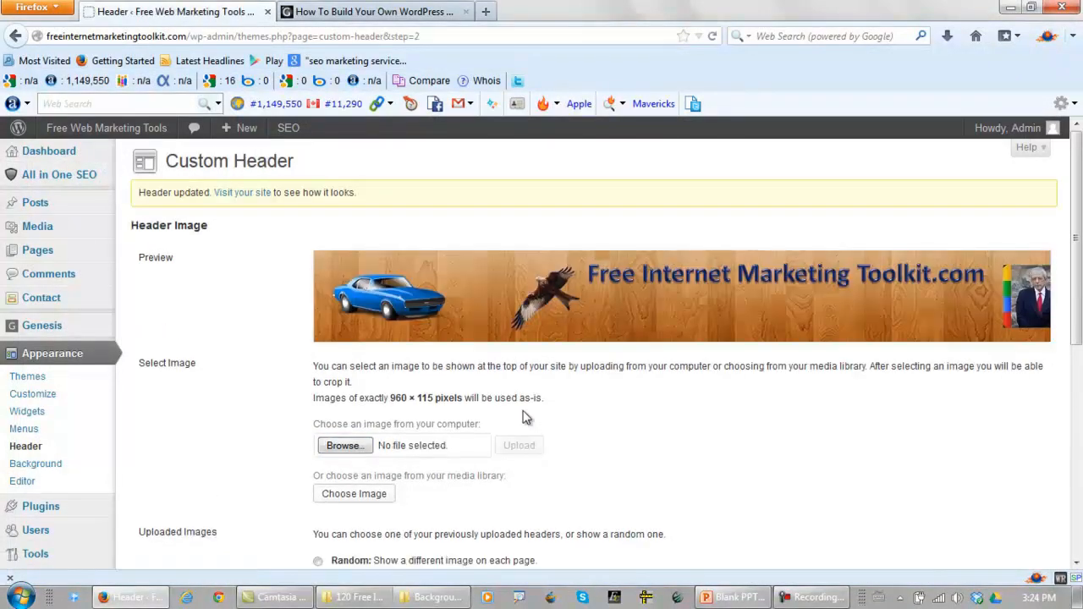
scroll(248, 367, "down", 8)
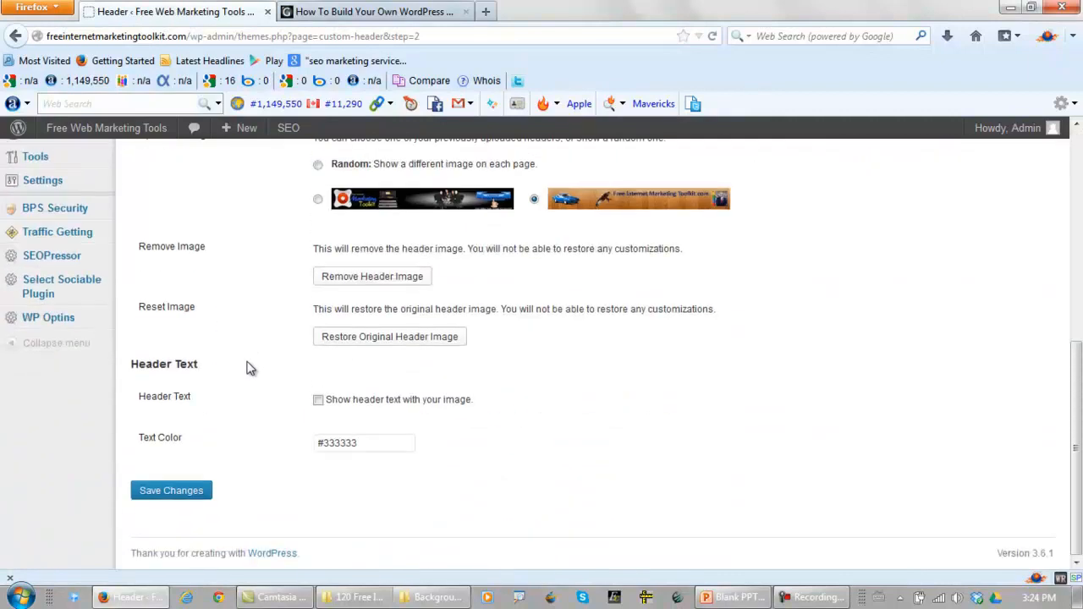
left_click(172, 499)
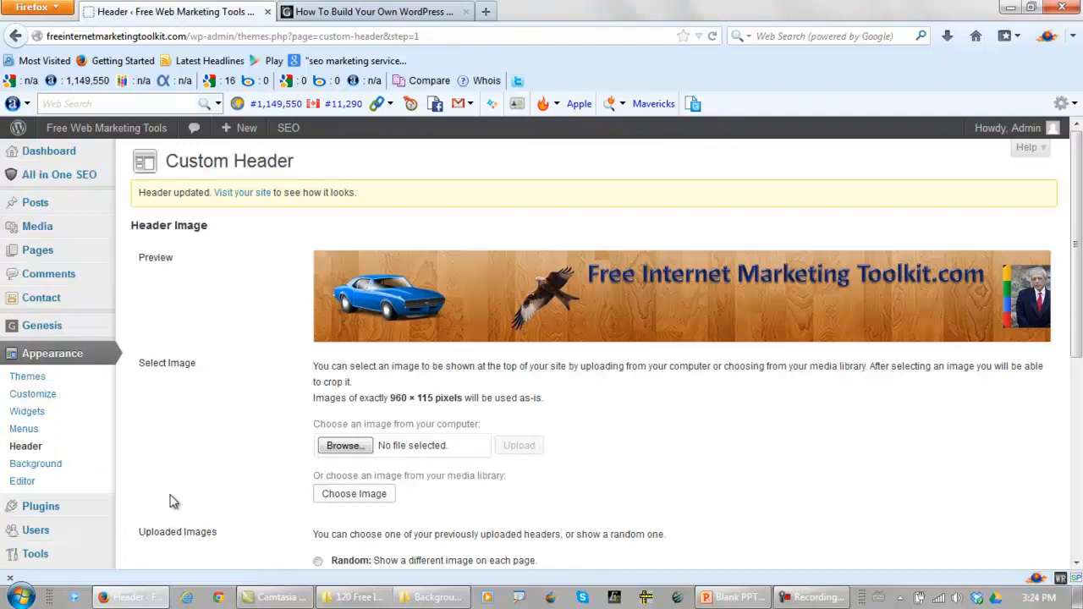
Reload the site's "How To Build Your Own WordPress" page and view its header, comparing it with the Sakura Project site's header
left_click(394, 13)
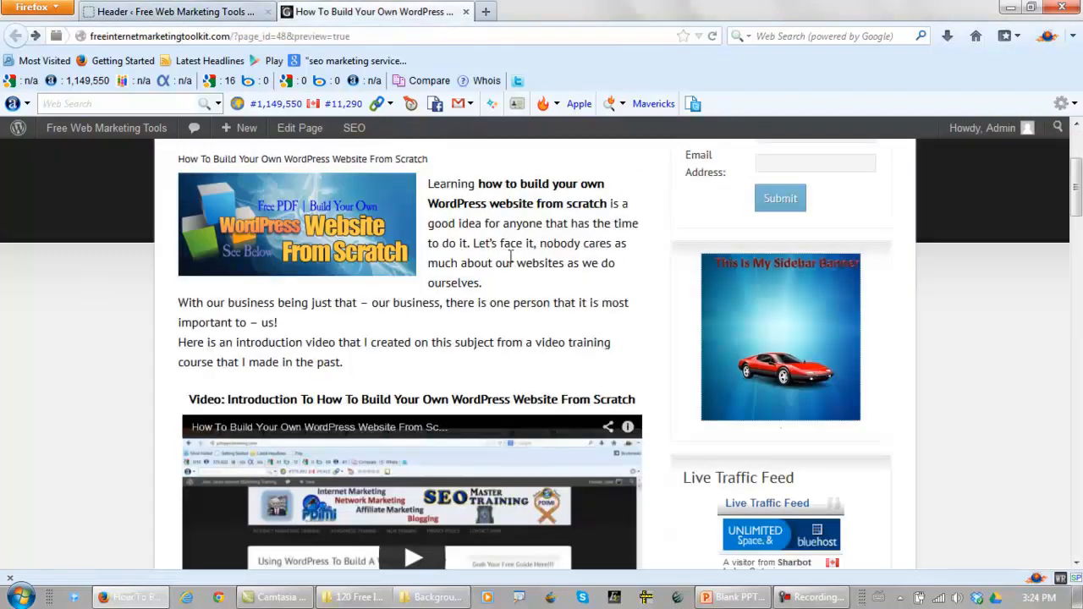
scroll(510, 257, "up", 3)
left_click(714, 36)
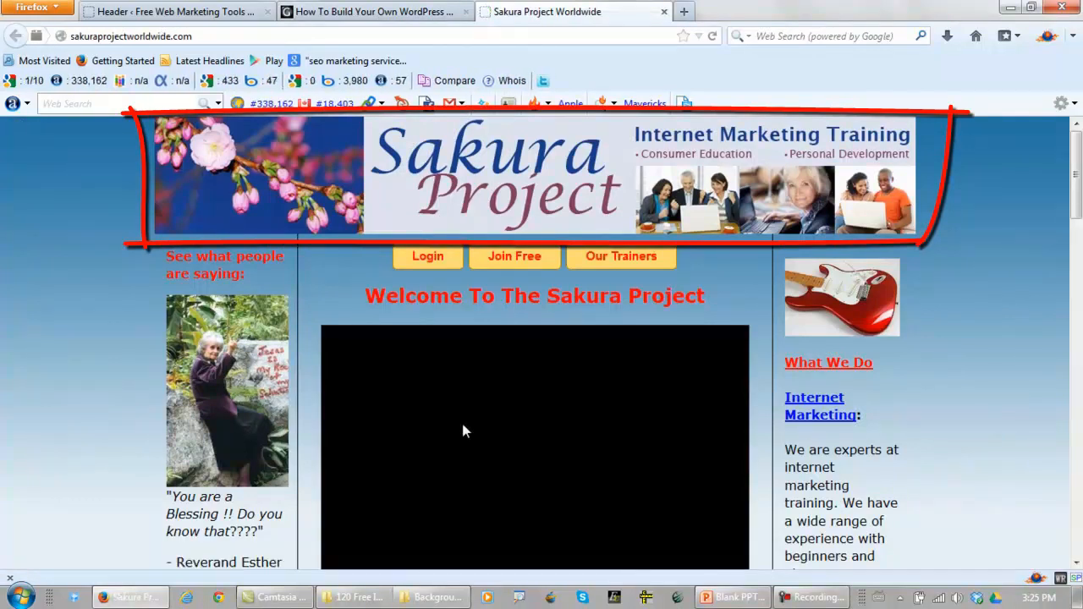
left_click(372, 11)
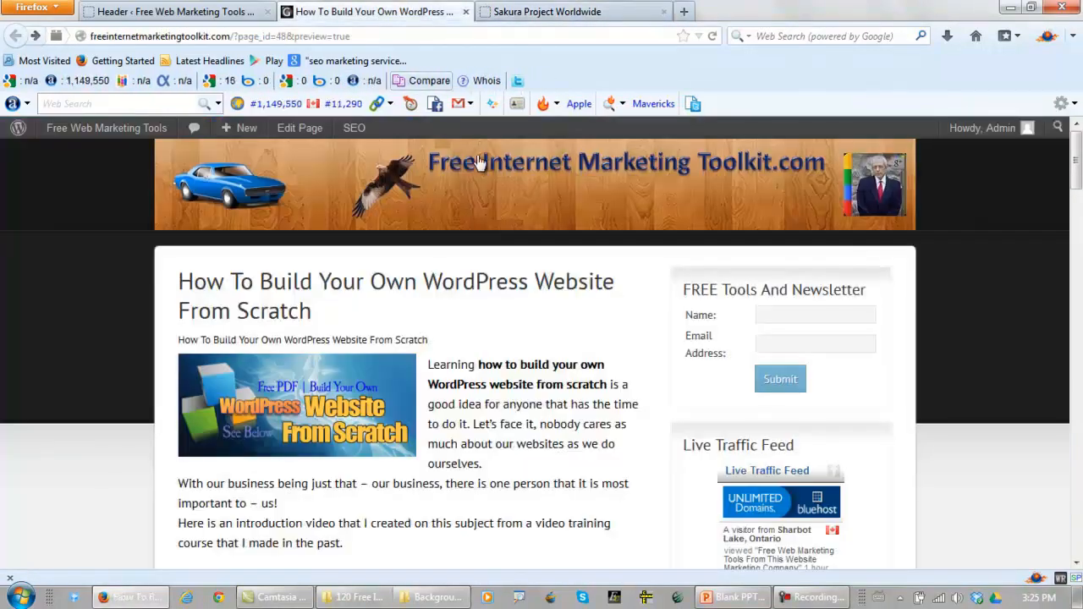